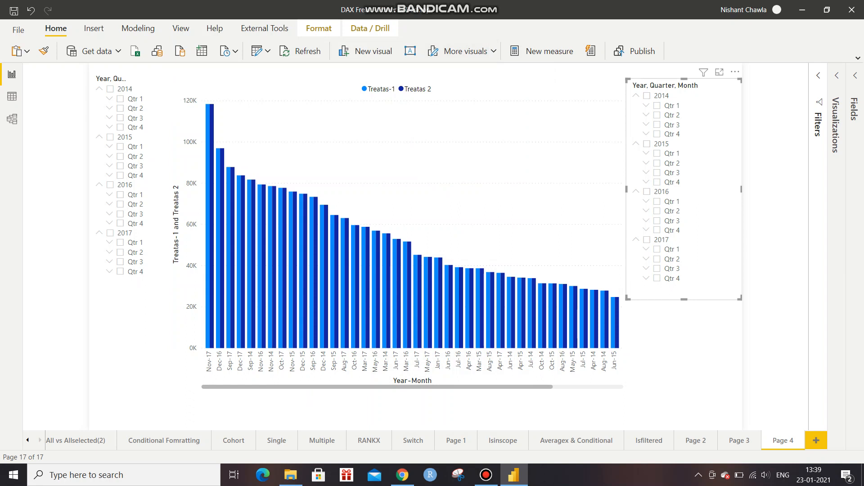
Look up the TREATAS function description from a new measure in the DAX Measures table and discard that measure.
{"action": "left_click", "coordinate": [855, 76]}
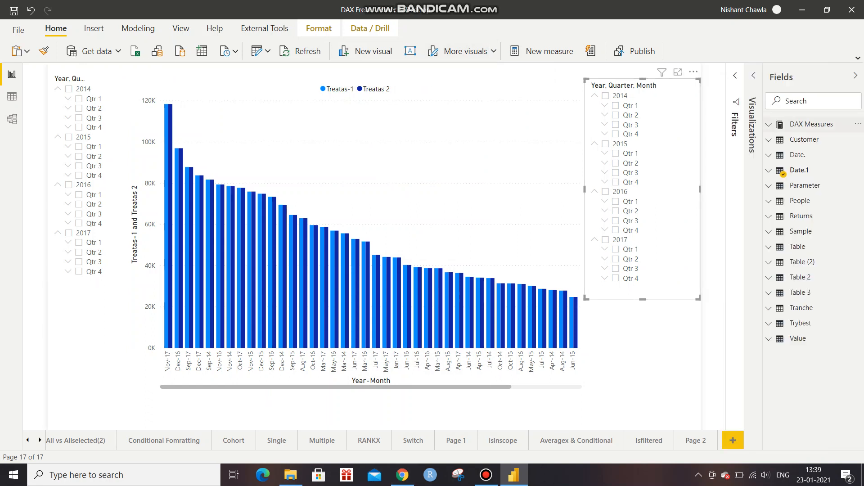
{"action": "left_click", "coordinate": [858, 124]}
{"action": "left_click", "coordinate": [798, 137]}
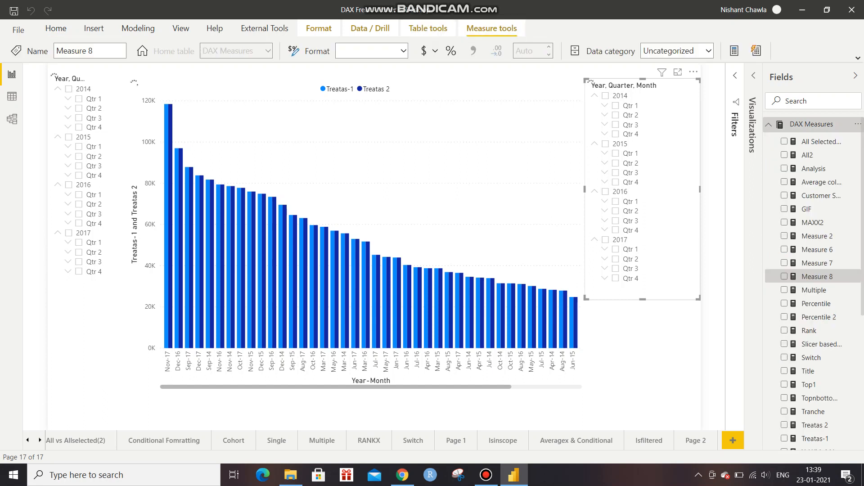
{"action": "left_click", "coordinate": [128, 72]}
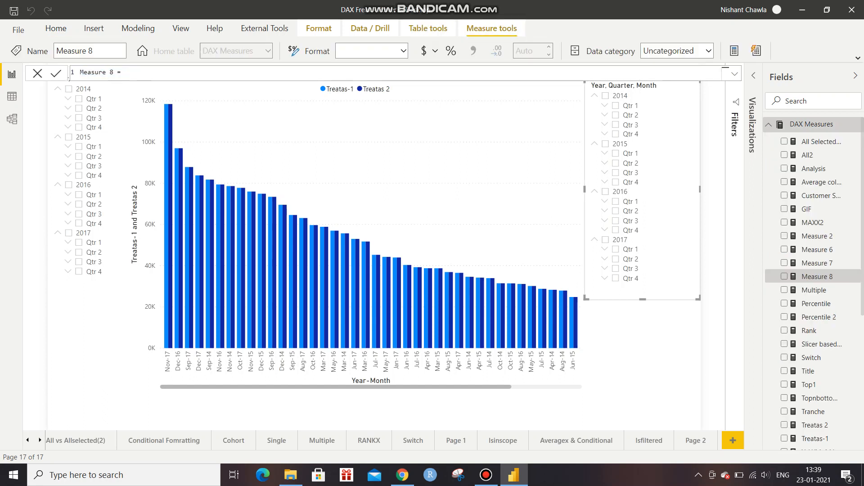
{"action": "type", "text": "trea"}
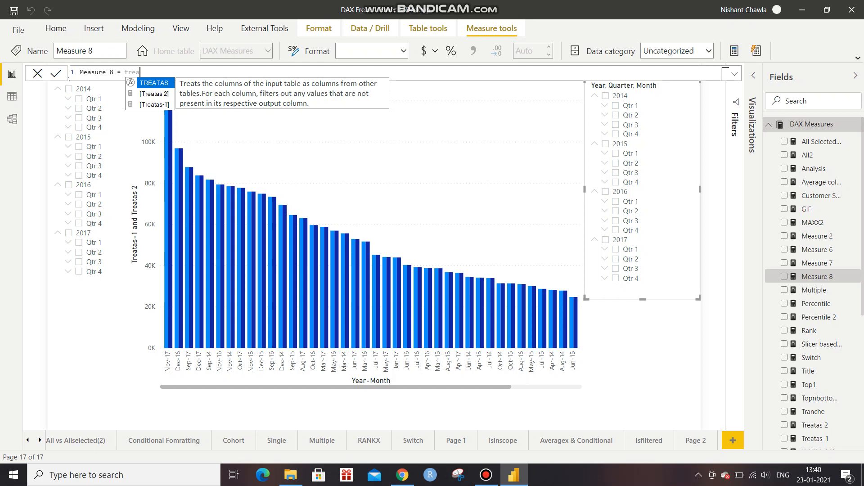
{"action": "key", "text": "Escape"}
{"action": "key", "text": "Escape"}
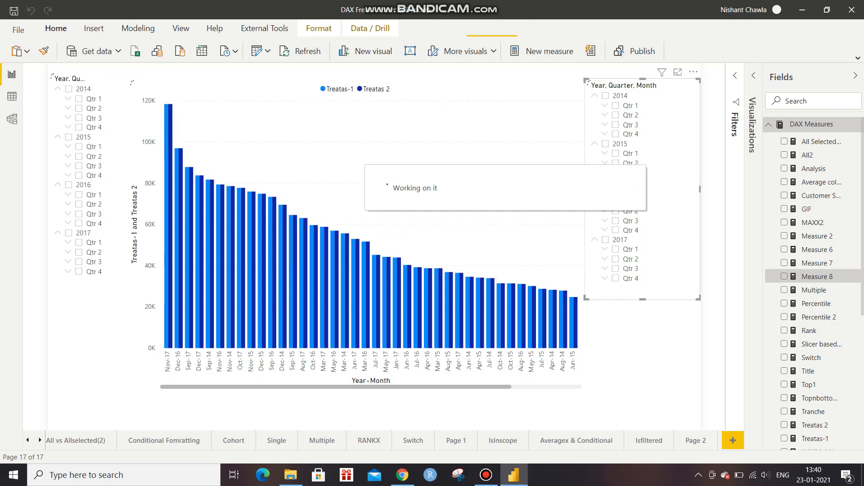
Collapse the DAX Measures table and check which date table feeds each of the two slicers.
{"action": "left_click", "coordinate": [83, 180]}
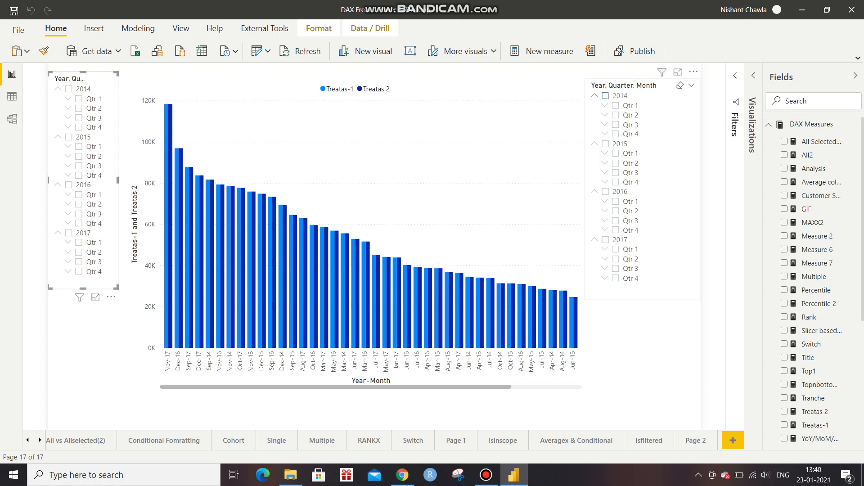
{"action": "left_click", "coordinate": [769, 125]}
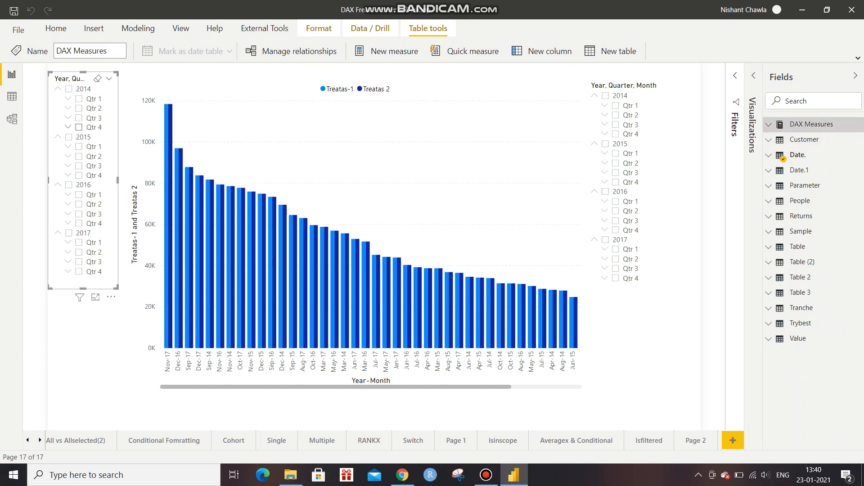
{"action": "left_click", "coordinate": [664, 289]}
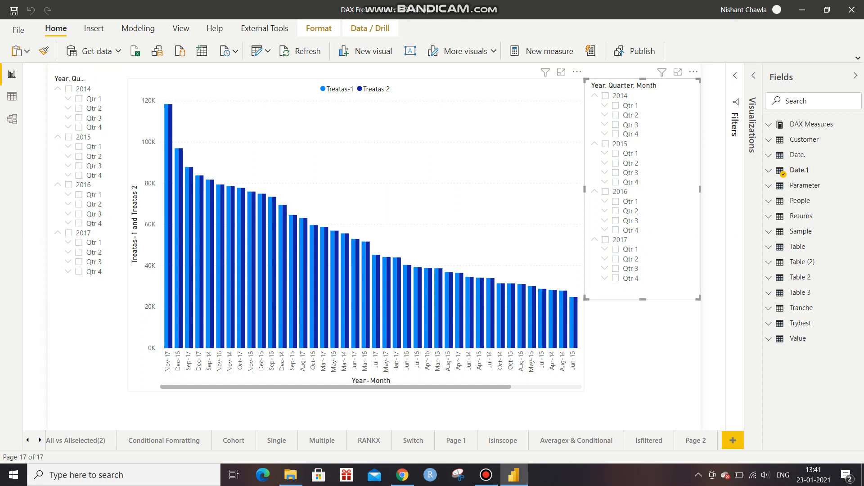
Filter the Date. slicer to 2014 Qtr 3 and the Date.1 slicer to 2015 Qtr 2 to compare both measures.
{"action": "left_click", "coordinate": [79, 118]}
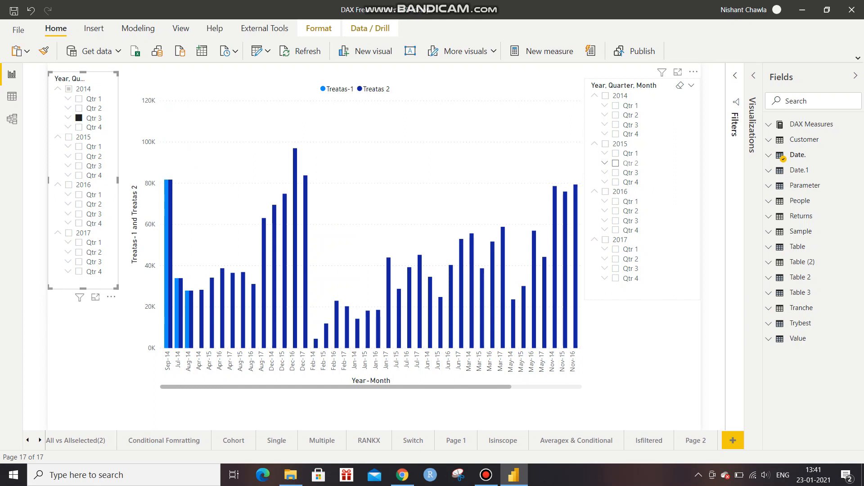
{"action": "left_click", "coordinate": [616, 163]}
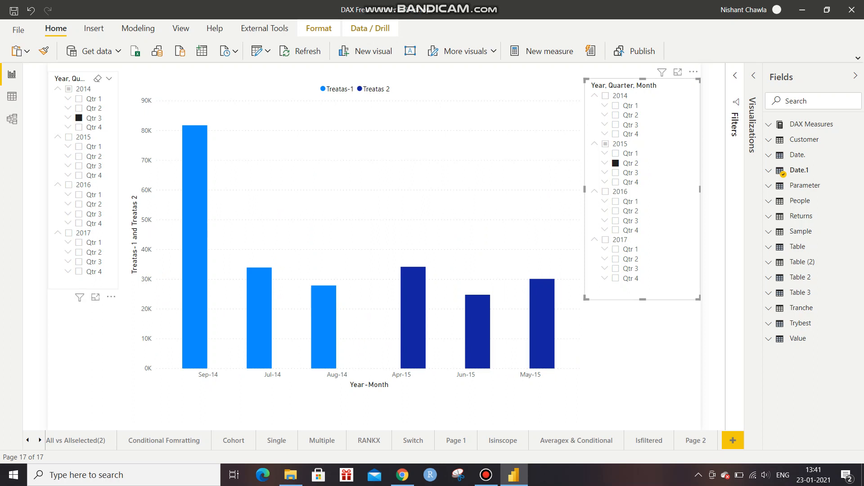
{"action": "left_click", "coordinate": [107, 180]}
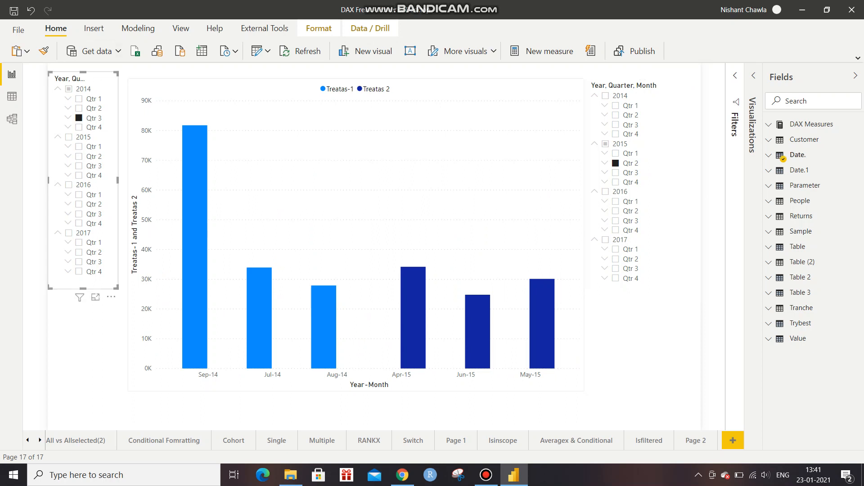
{"action": "left_click", "coordinate": [668, 180]}
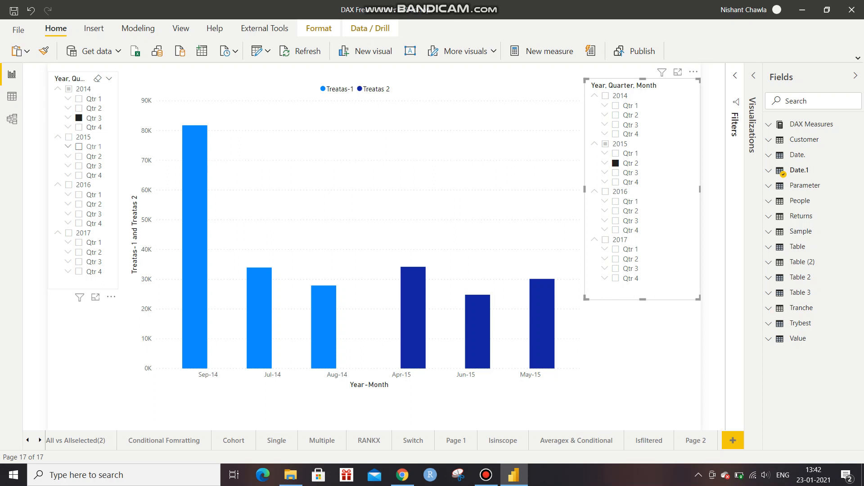
Add 2015 Qtr 1 to the Date. slicer selection, and 2016 Qtr 2 and Qtr 4 to the Date.1 slicer selection.
{"action": "left_click", "coordinate": [79, 146], "text": "ctrl"}
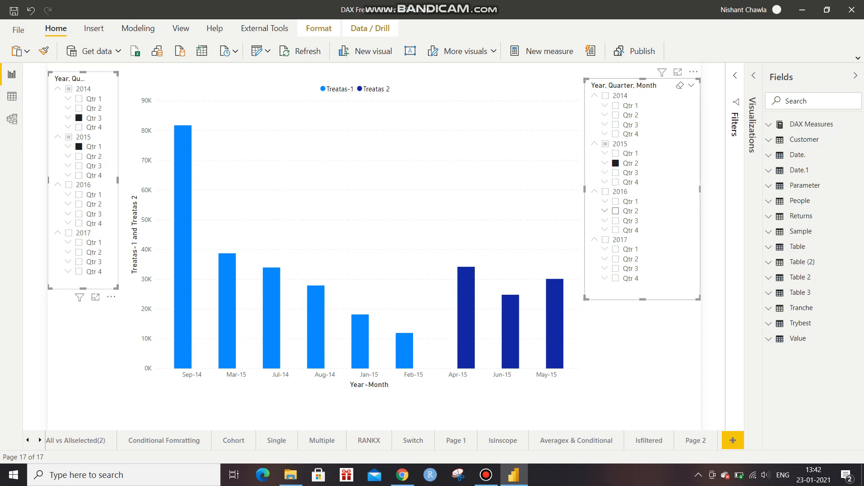
{"action": "left_click", "coordinate": [615, 211], "text": "ctrl"}
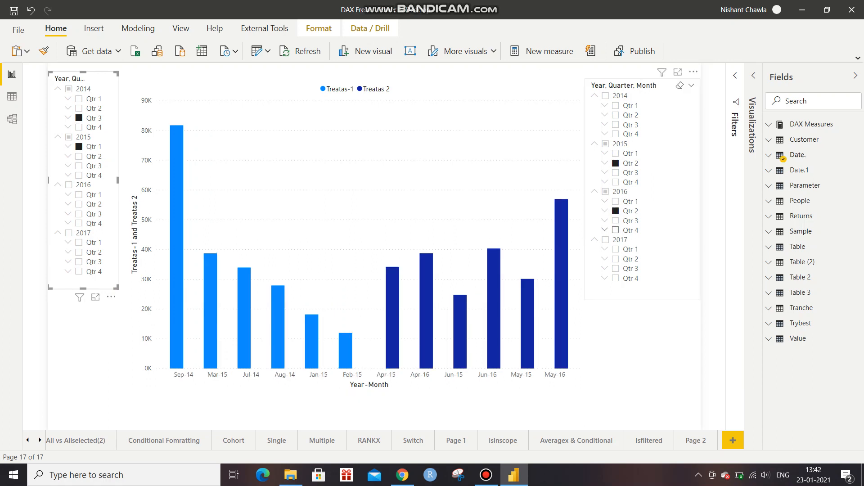
{"action": "left_click", "coordinate": [615, 230], "text": "ctrl"}
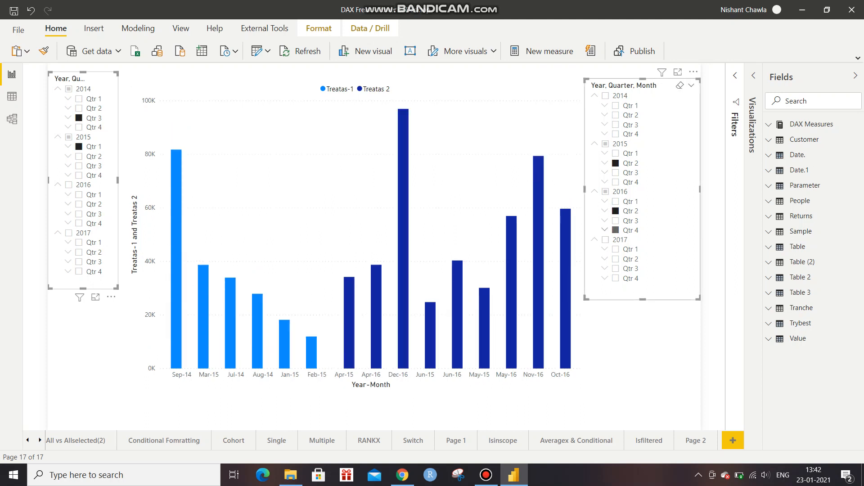
Clear the quarter selections in both date slicers.
{"action": "left_click", "coordinate": [615, 230]}
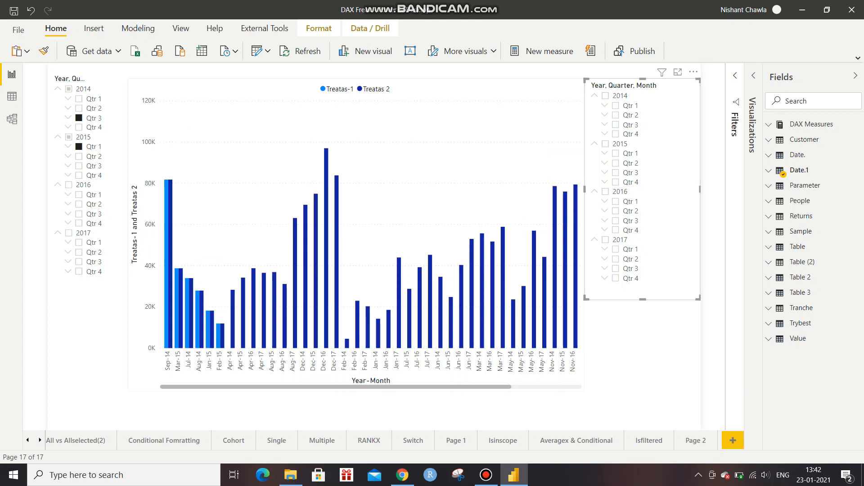
{"action": "left_click", "coordinate": [79, 147]}
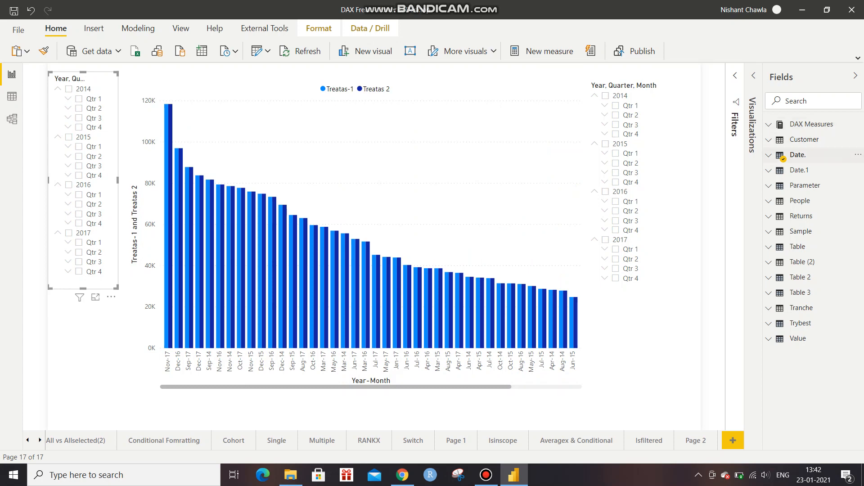
Examine the Date. table's DAX definition and its data, including the Year and Date columns, and return to the report.
{"action": "left_click", "coordinate": [798, 154]}
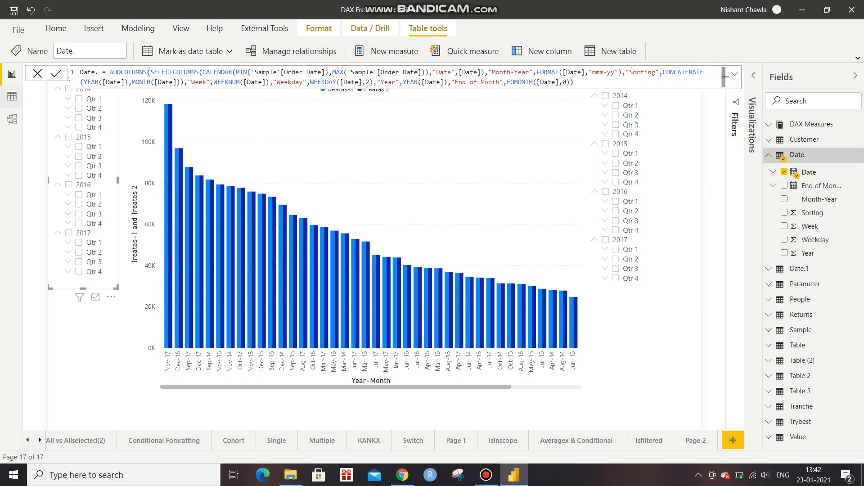
{"action": "left_click", "coordinate": [11, 96]}
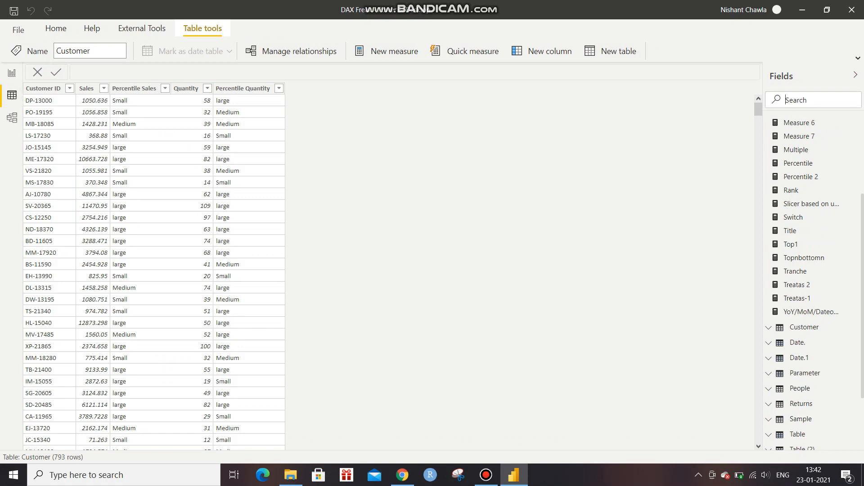
{"action": "type", "text": "date"}
{"action": "left_click", "coordinate": [797, 156]}
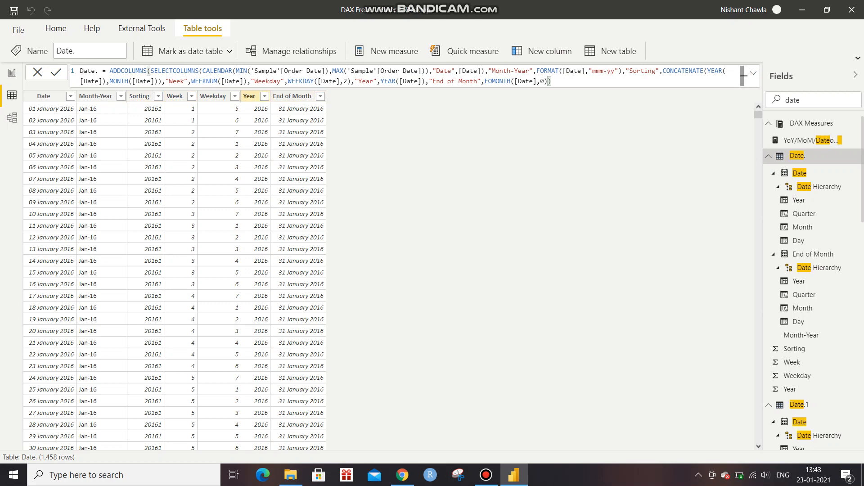
{"action": "left_click", "coordinate": [249, 95]}
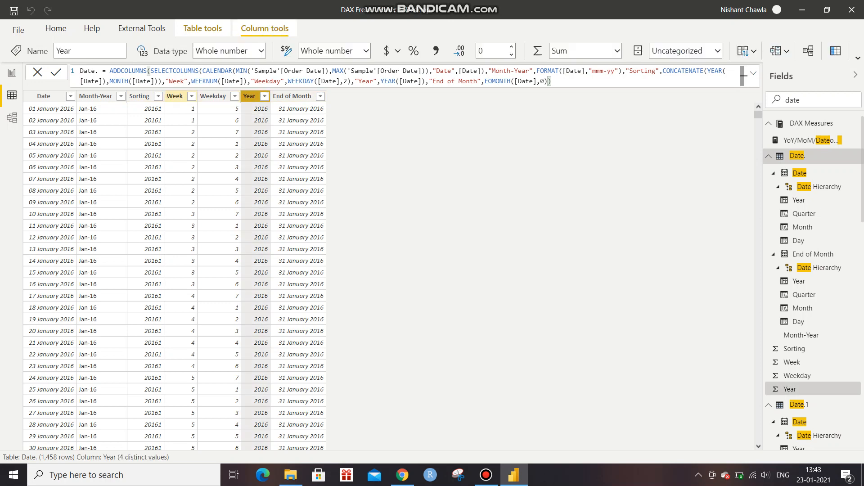
{"action": "left_click", "coordinate": [44, 95]}
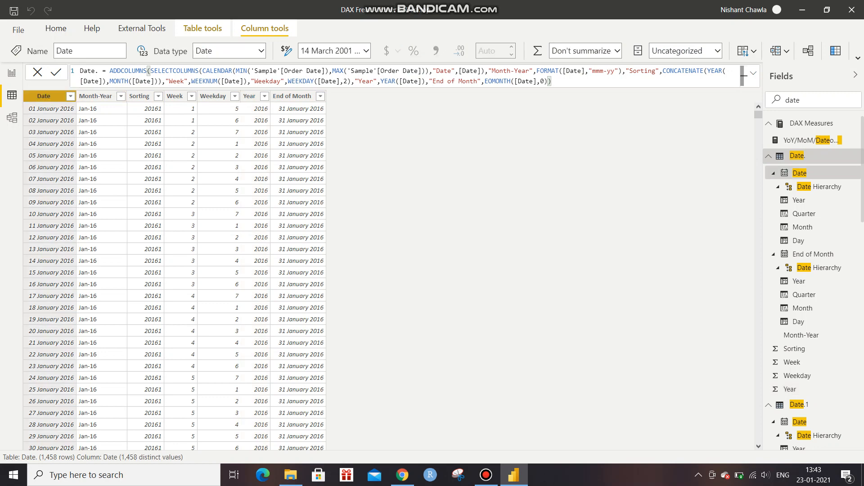
{"action": "left_click", "coordinate": [12, 73]}
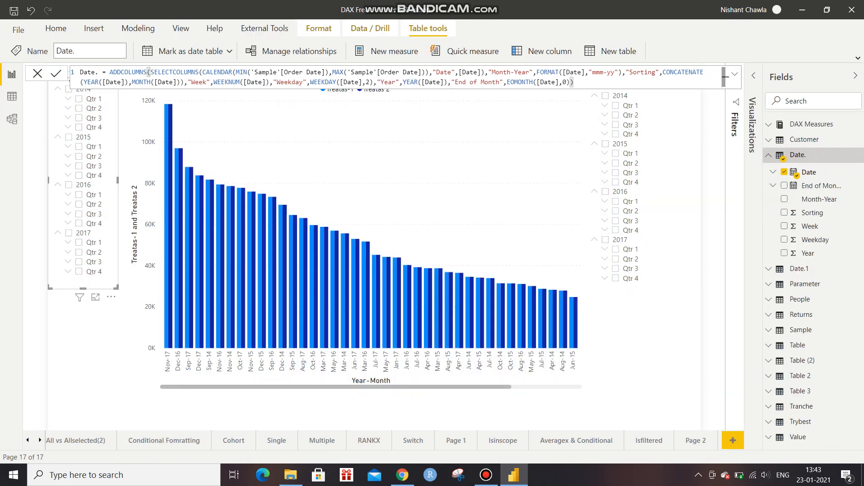
{"action": "left_click", "coordinate": [798, 155]}
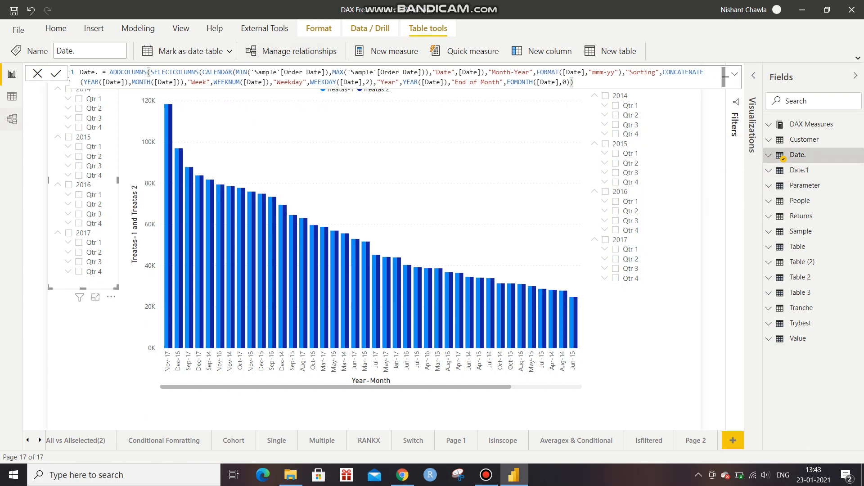
In the model diagram, move the Date. and Date.1 tables close to the Sample table to show their relationships.
{"action": "left_click", "coordinate": [12, 118]}
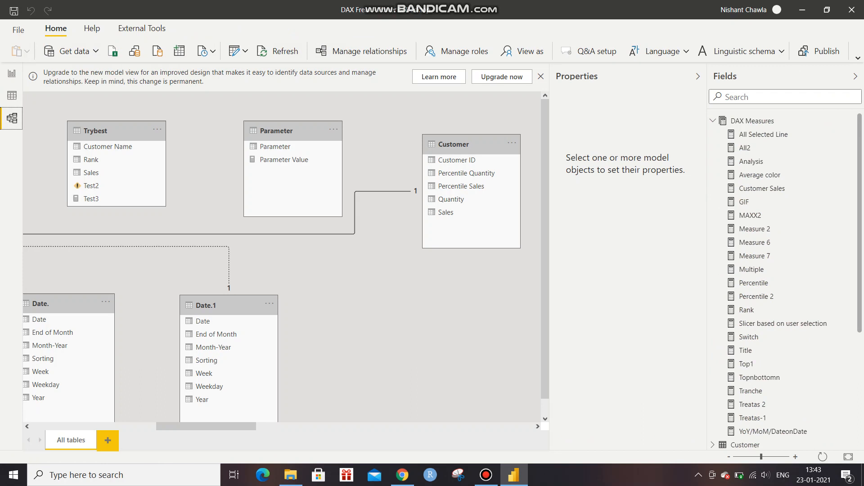
{"action": "left_click_drag", "start_coordinate": [206, 427], "coordinate": [118, 426]}
{"action": "left_click_drag", "start_coordinate": [500, 303], "coordinate": [157, 323]}
{"action": "left_click_drag", "start_coordinate": [118, 426], "coordinate": [182, 426]}
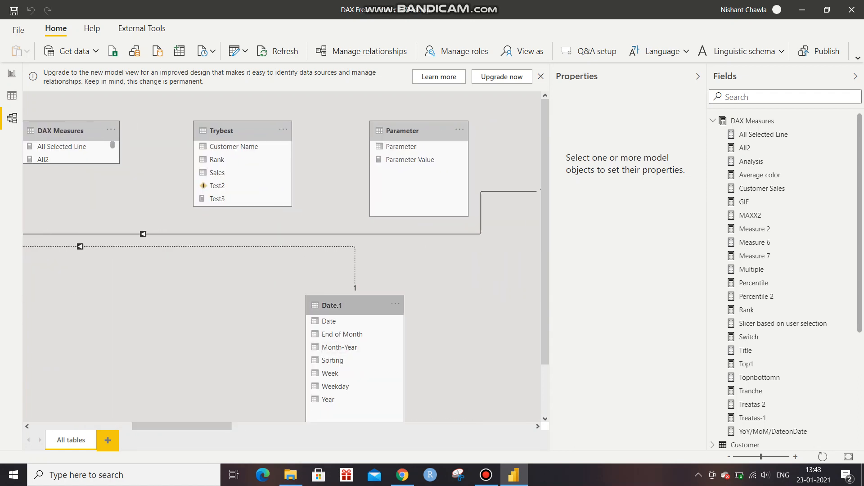
{"action": "left_click_drag", "start_coordinate": [353, 305], "coordinate": [48, 237]}
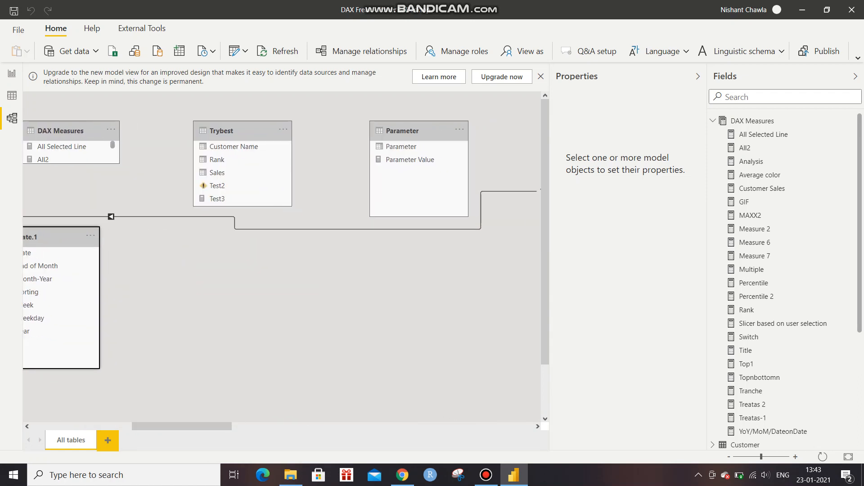
{"action": "left_click_drag", "start_coordinate": [182, 426], "coordinate": [98, 426]}
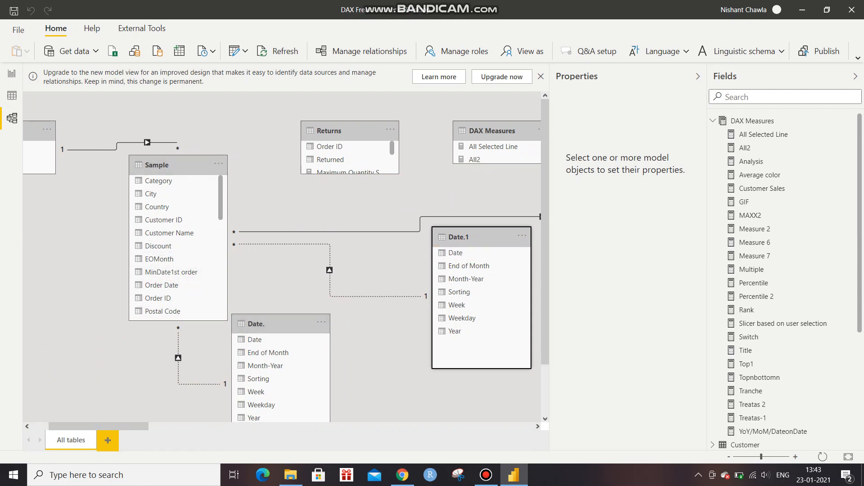
Return to the report and search the fields for "treatas" to open the Treatas-1 measure's formula.
{"action": "left_click", "coordinate": [12, 73]}
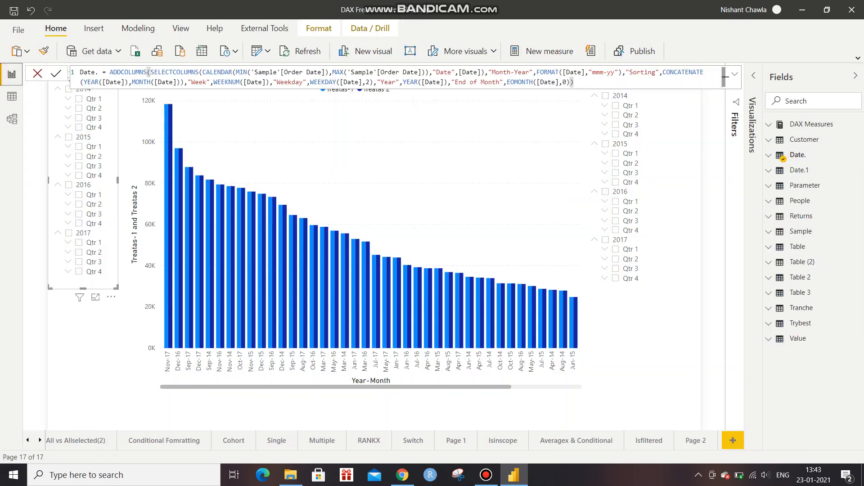
{"action": "left_click", "coordinate": [37, 74]}
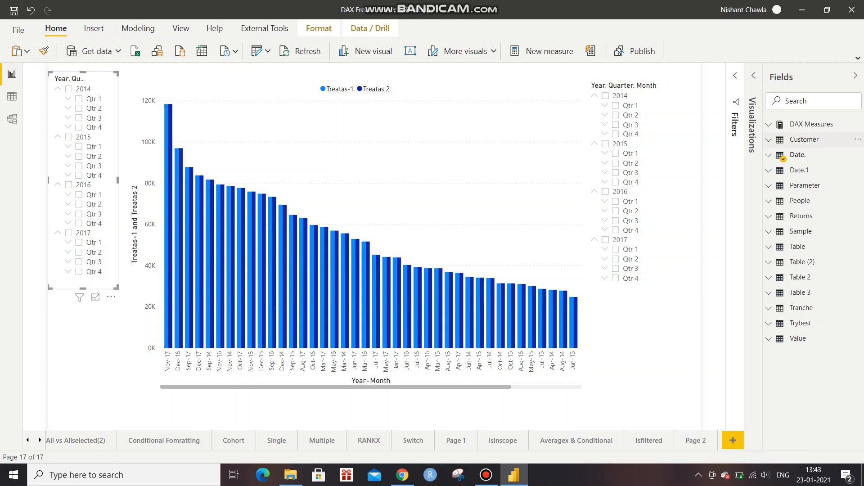
{"action": "left_click", "coordinate": [812, 124]}
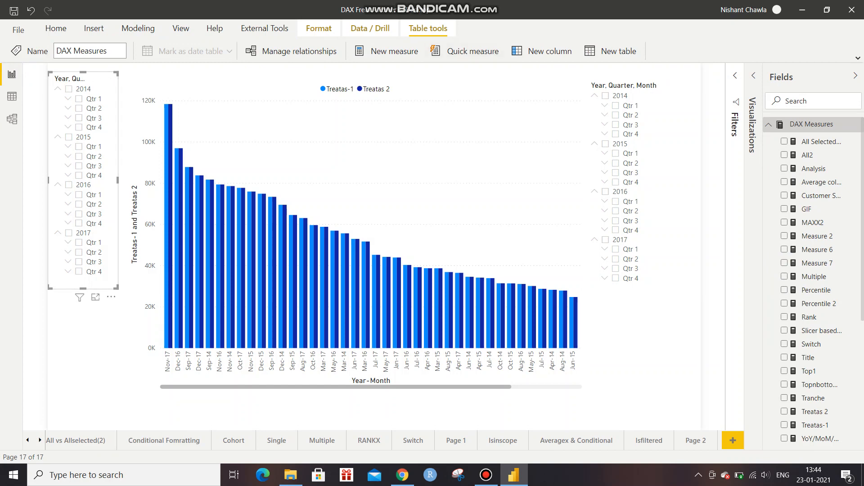
{"action": "left_click", "coordinate": [786, 101]}
{"action": "type", "text": "treat"}
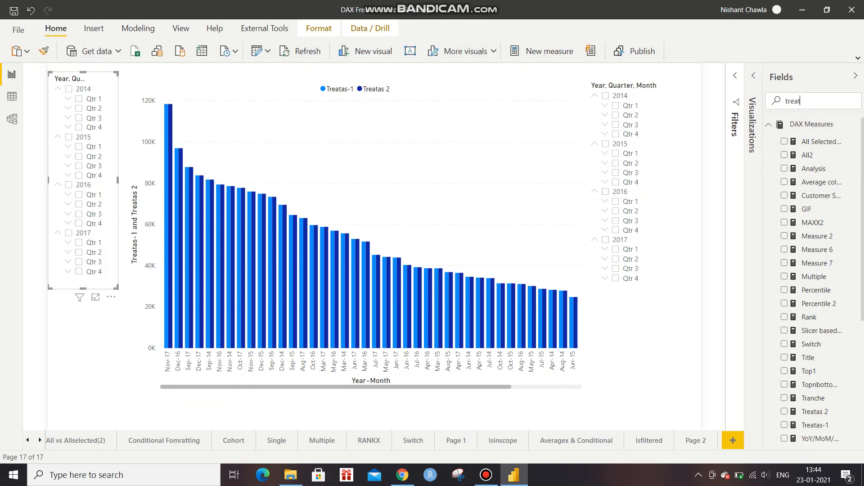
{"action": "type", "text": "as"}
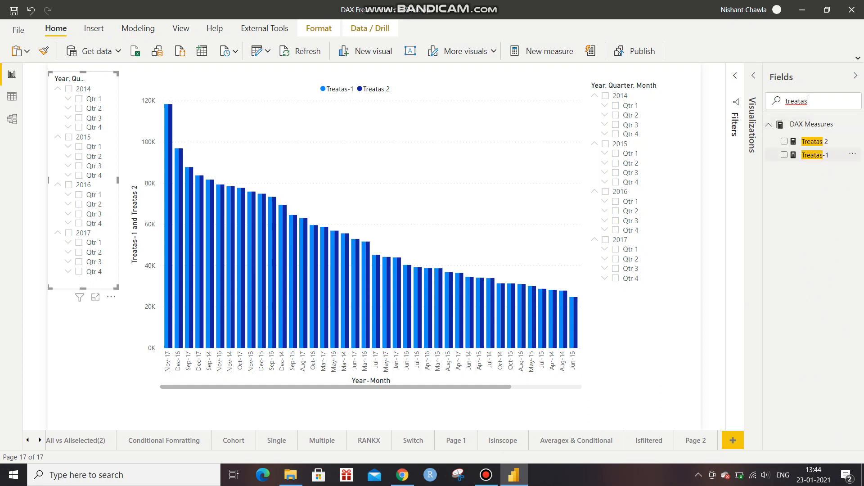
{"action": "left_click", "coordinate": [816, 154]}
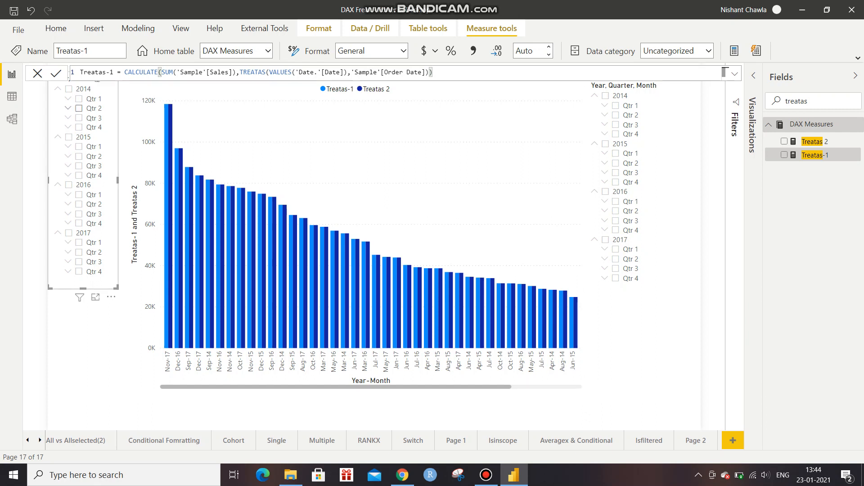
Filter the Date. slicer to 2014 Qtr 2.
{"action": "left_click", "coordinate": [79, 108]}
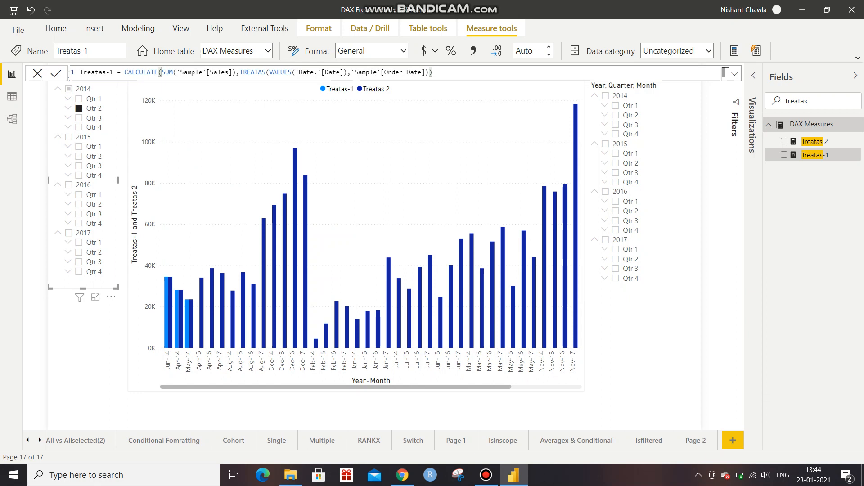
Select the column chart, search the fields for "year-mo" and open the Year-Month column's formula.
{"action": "left_click", "coordinate": [360, 189]}
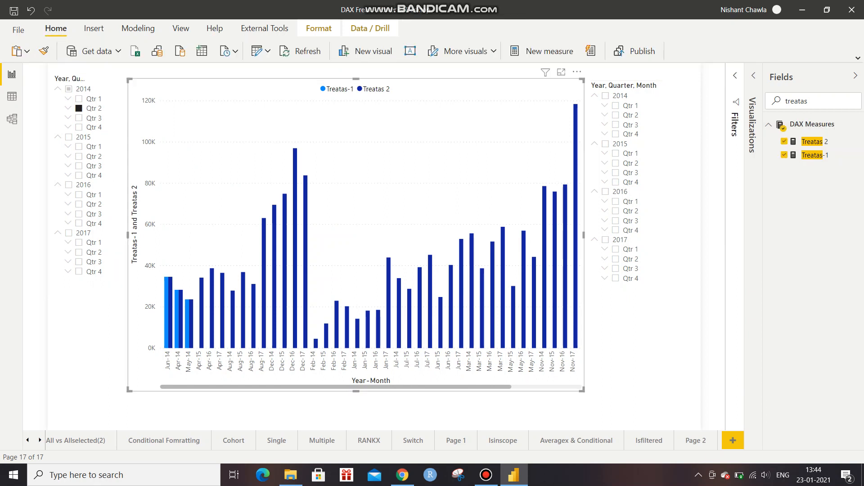
{"action": "key", "text": "ctrl+a"}
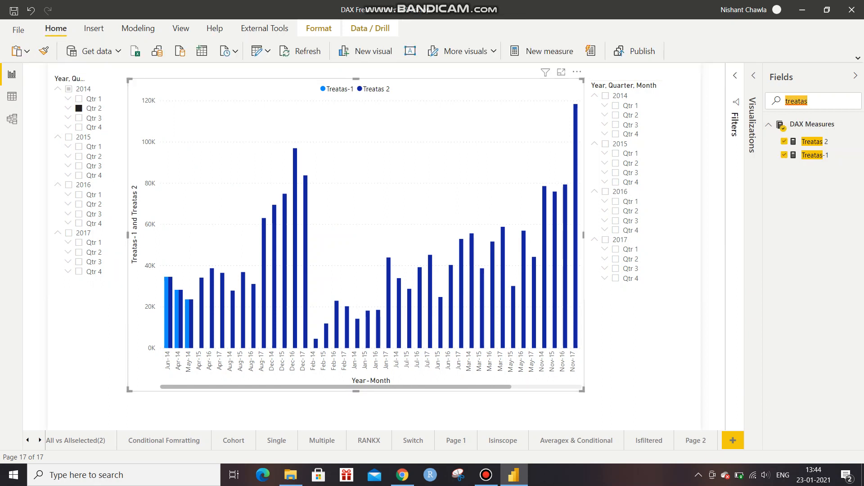
{"action": "type", "text": "sampl"}
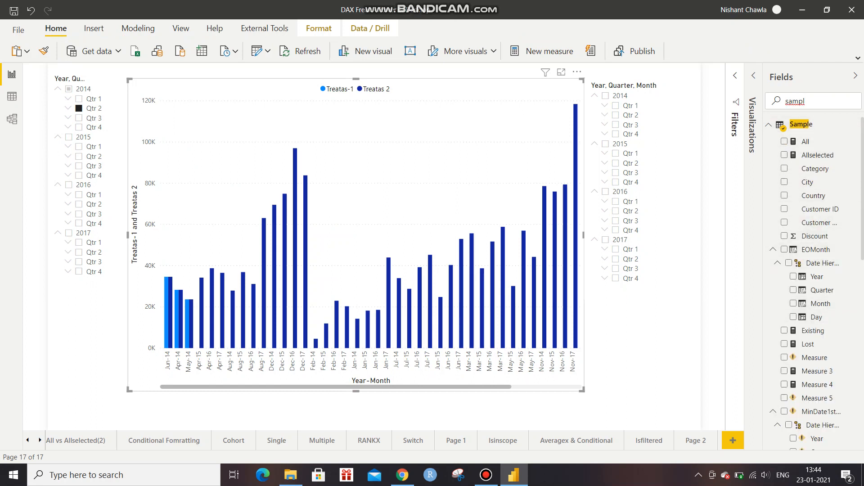
{"action": "key", "text": "BackSpace"}
{"action": "key", "text": "BackSpace"}
{"action": "key", "text": "BackSpace"}
{"action": "key", "text": "BackSpace"}
{"action": "key", "text": "BackSpace"}
{"action": "type", "text": "year-mo"}
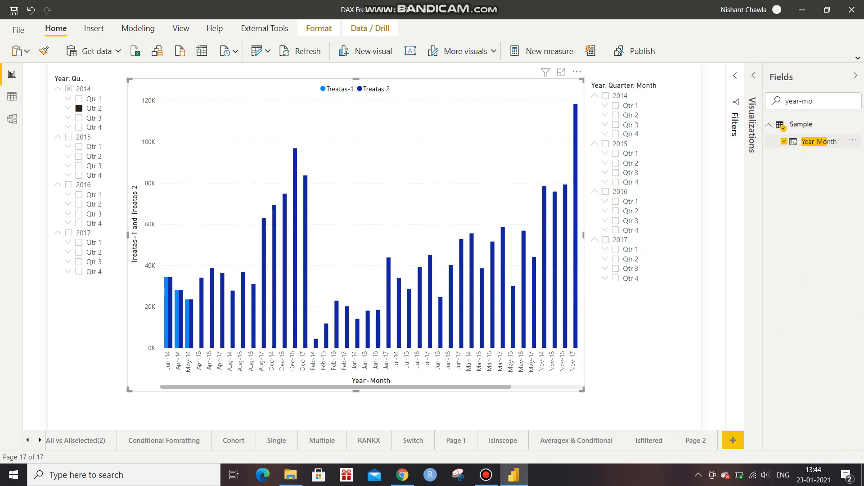
{"action": "left_click", "coordinate": [818, 141]}
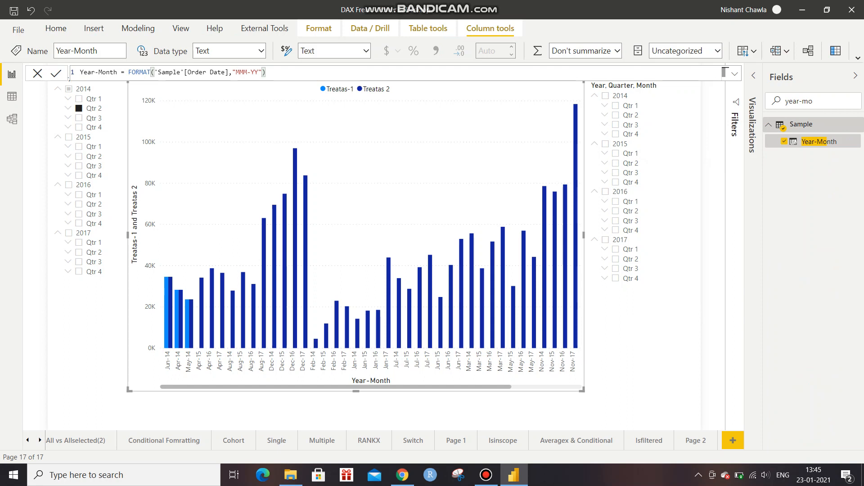
Search the fields for "trea" and examine the Treatas-1 measure's formula against the Date. slicer.
{"action": "key", "text": "ctrl+a"}
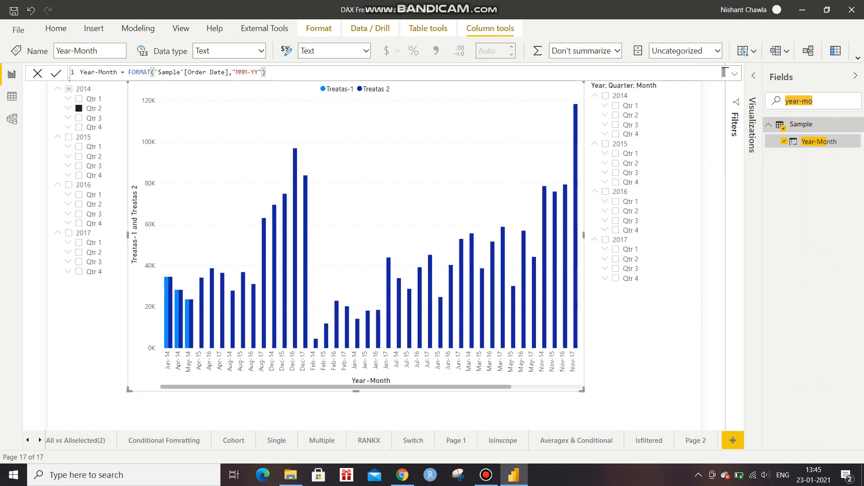
{"action": "type", "text": "trea"}
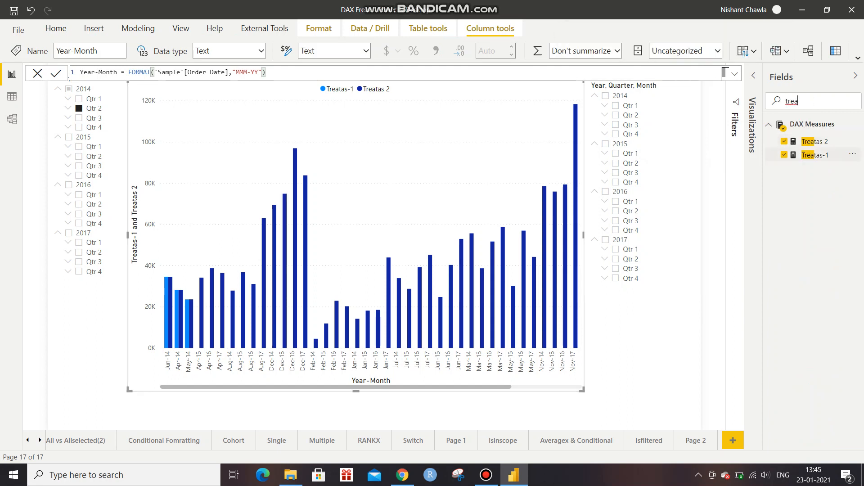
{"action": "left_click", "coordinate": [815, 155]}
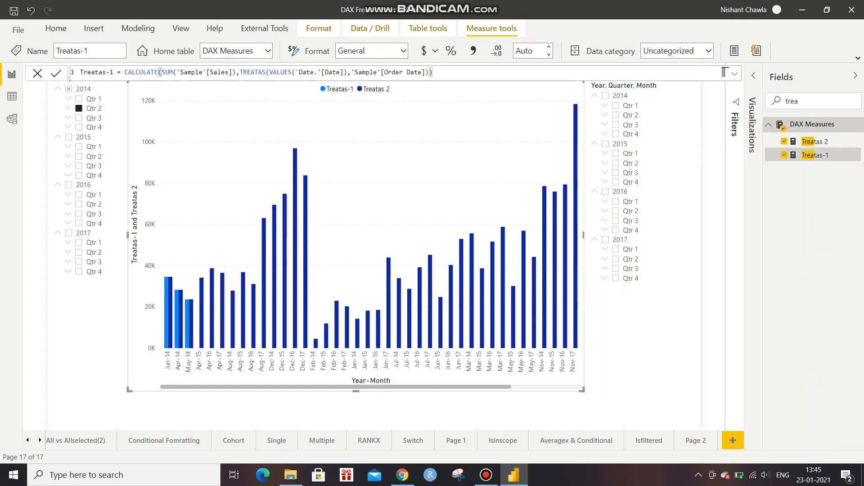
{"action": "left_click_drag", "start_coordinate": [97, 283], "coordinate": [96, 274]}
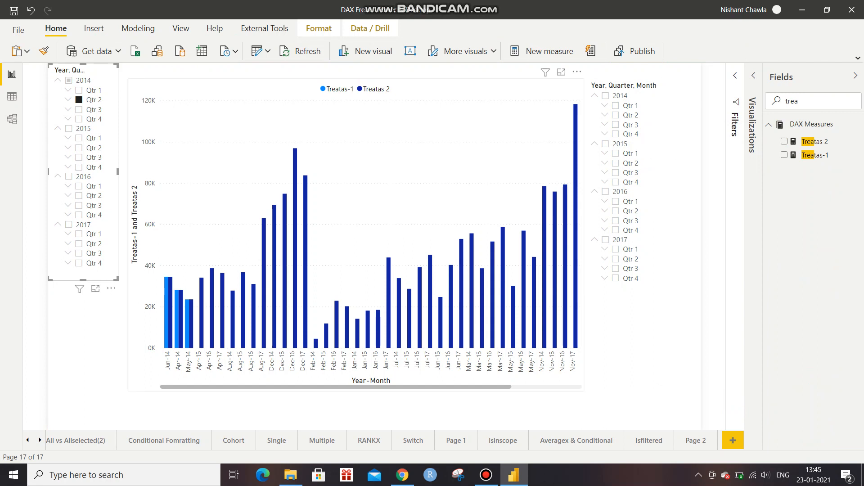
{"action": "left_click", "coordinate": [816, 155]}
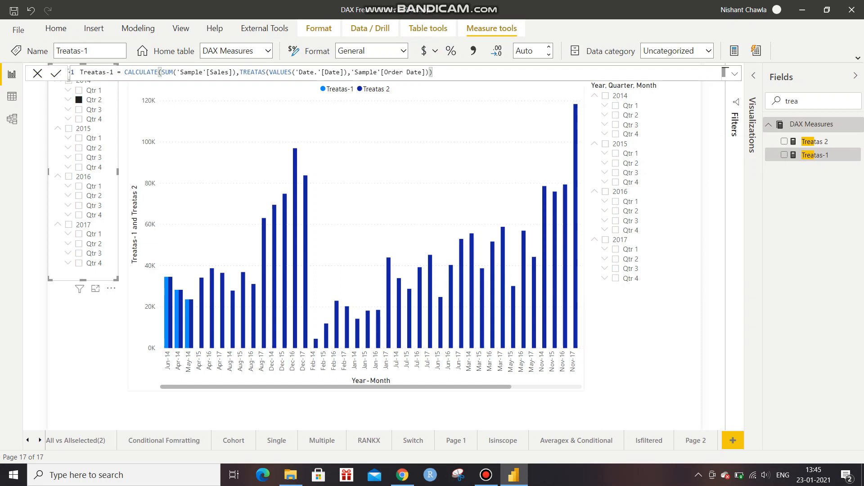
Open the Treatas 2 measure's formula and filter the Date.1 slicer to 2015 Qtr 3.
{"action": "left_click", "coordinate": [815, 141]}
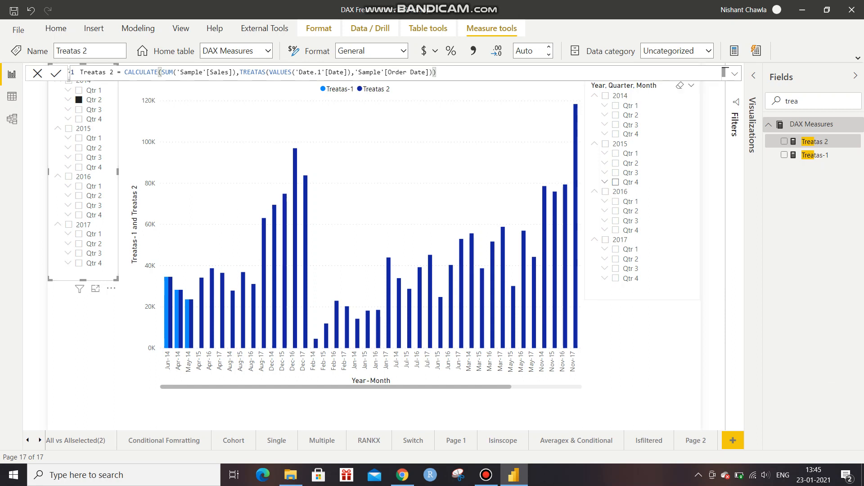
{"action": "left_click", "coordinate": [615, 173]}
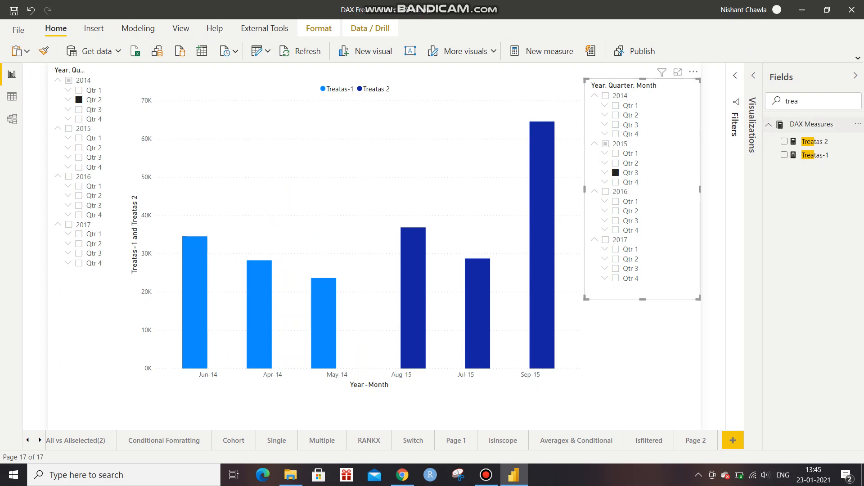
Create a new measure named Difference in the DAX Measures table.
{"action": "right_click", "coordinate": [813, 126]}
{"action": "left_click", "coordinate": [799, 137]}
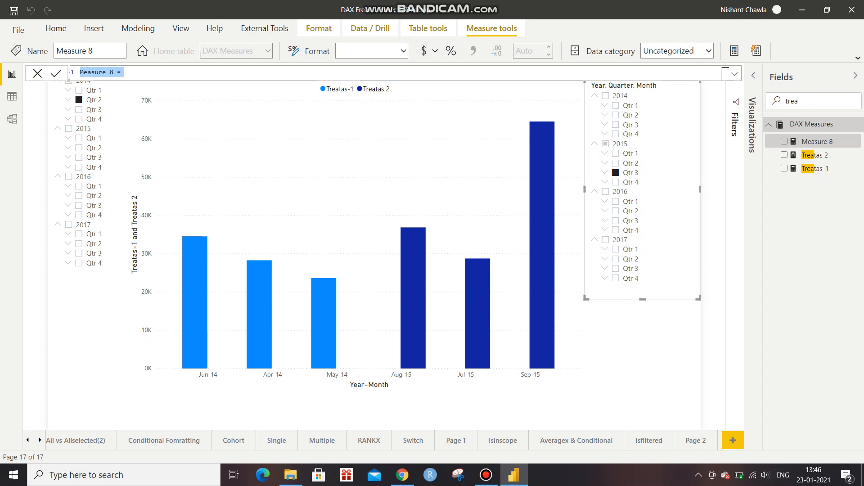
{"action": "type", "text": "Difference"}
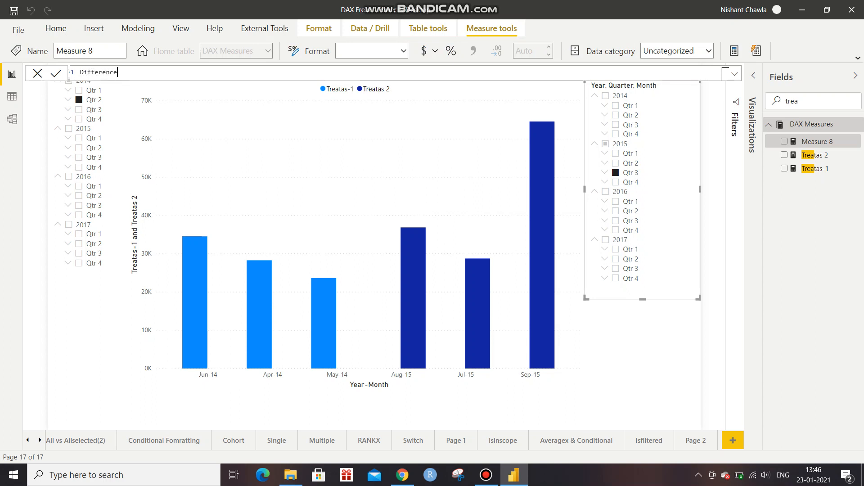
{"action": "type", "text": " ="}
{"action": "type", "text": "treat"}
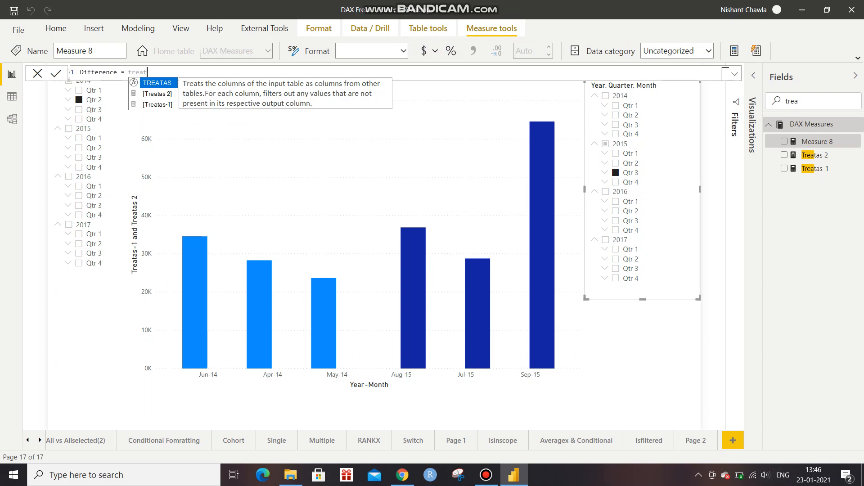
{"action": "key", "text": "Down"}
{"action": "key", "text": "Tab"}
{"action": "type", "text": "-t"}
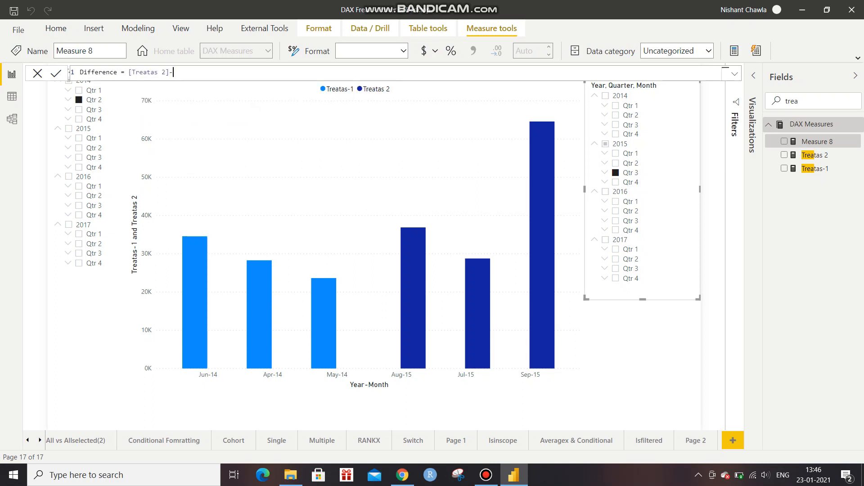
{"action": "key", "text": "BackSpace"}
{"action": "key", "text": "BackSpace"}
{"action": "key", "text": "BackSpace"}
{"action": "key", "text": "BackSpace"}
{"action": "key", "text": "BackSpace"}
{"action": "key", "text": "BackSpace"}
{"action": "key", "text": "BackSpace"}
{"action": "key", "text": "BackSpace"}
{"action": "key", "text": "BackSpace"}
{"action": "key", "text": "BackSpace"}
{"action": "key", "text": "BackSpace"}
{"action": "key", "text": "BackSpace"}
{"action": "key", "text": "BackSpace"}
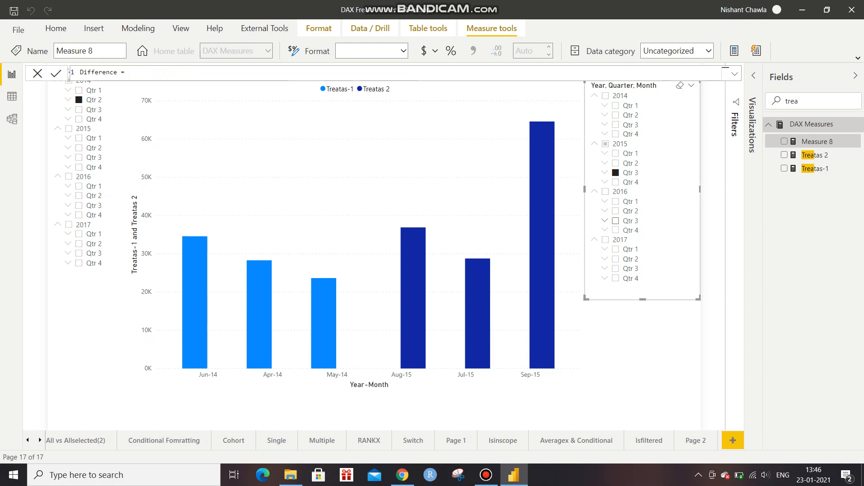
Commit the Difference measure without an expression and filter the Date.1 slicer to 2016 Qtr 3.
{"action": "key", "text": "Return"}
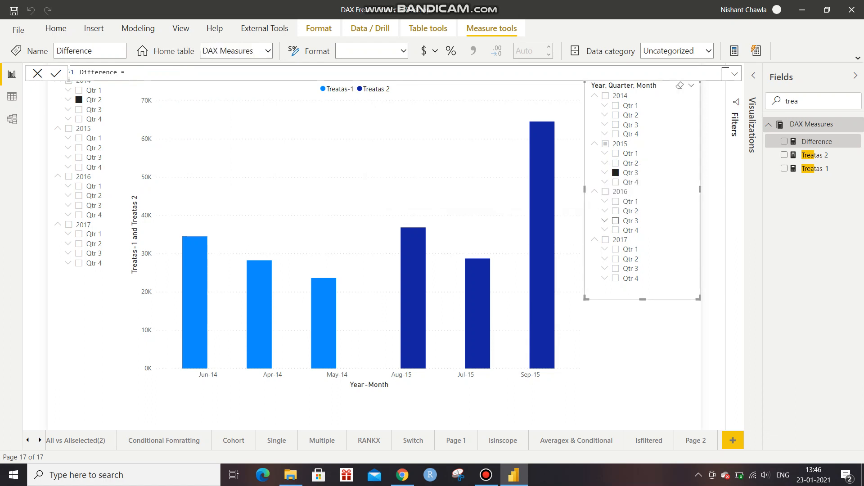
{"action": "left_click", "coordinate": [615, 220]}
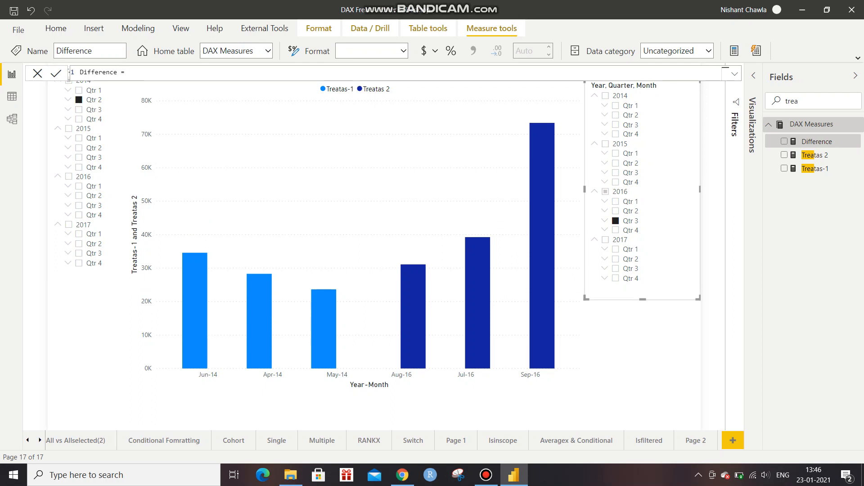
{"action": "type", "text": "[Treatas 2]"}
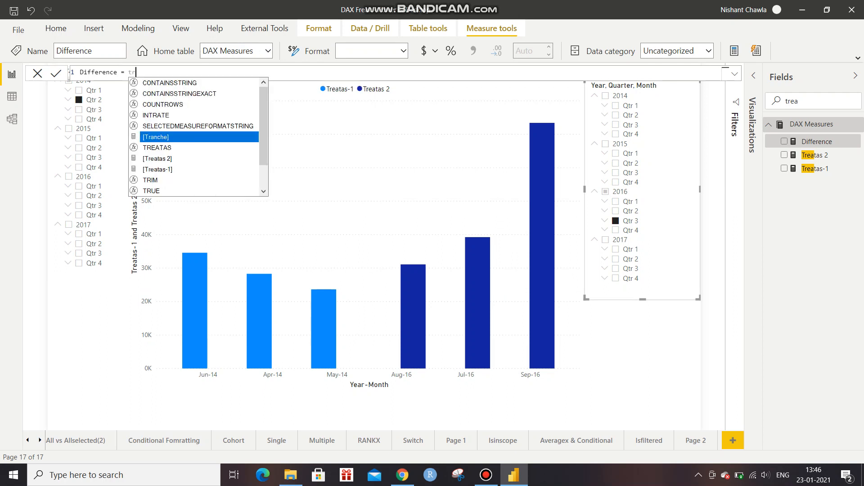
{"action": "key", "text": "Down"}
{"action": "key", "text": "Tab"}
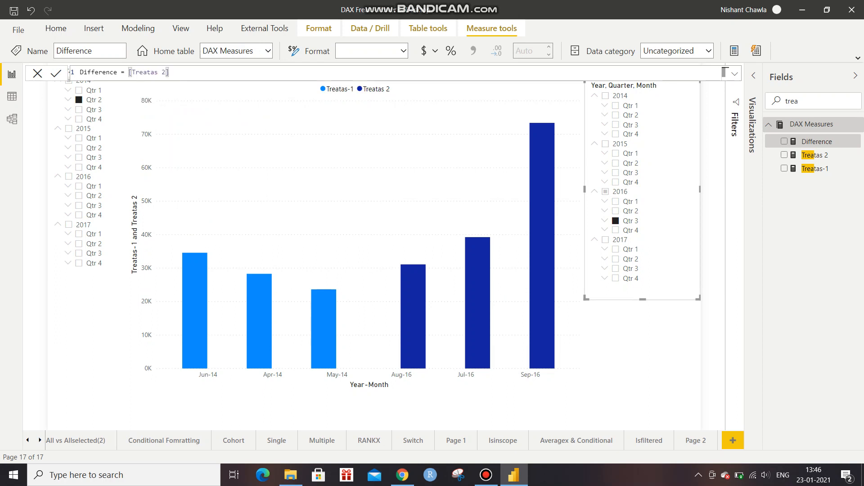
{"action": "key", "text": "BackSpace"}
{"action": "key", "text": "BackSpace"}
{"action": "key", "text": "BackSpace"}
{"action": "key", "text": "BackSpace"}
{"action": "key", "text": "BackSpace"}
{"action": "key", "text": "BackSpace"}
{"action": "key", "text": "BackSpace"}
{"action": "key", "text": "BackSpace"}
{"action": "key", "text": "BackSpace"}
{"action": "key", "text": "BackSpace"}
{"action": "key", "text": "BackSpace"}
Define variable a in the Difference measure as [Treatas 2]-[Treatas-1].
{"action": "type", "text": "var a = tra"}
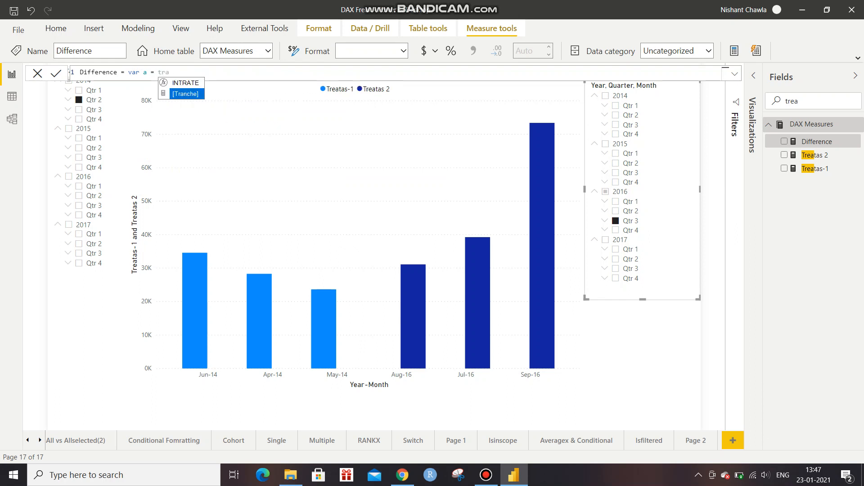
{"action": "key", "text": "BackSpace"}
{"action": "key", "text": "BackSpace"}
{"action": "type", "text": "eat"}
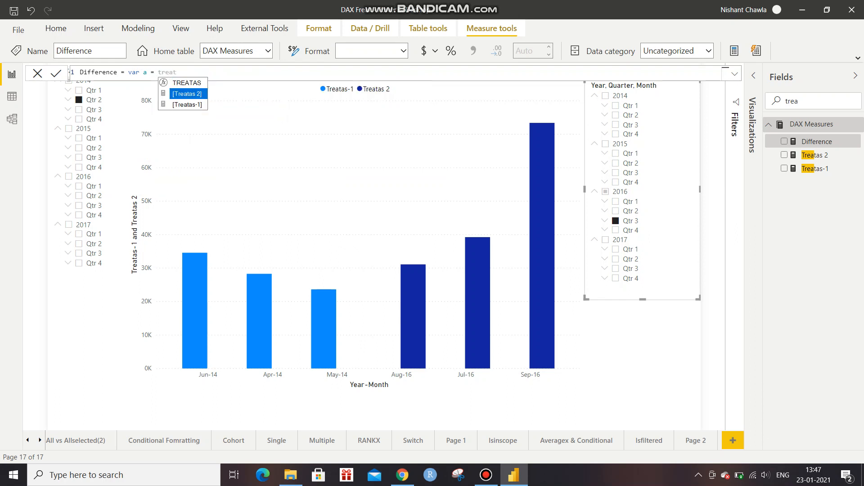
{"action": "key", "text": "Tab"}
{"action": "type", "text": "-trea"}
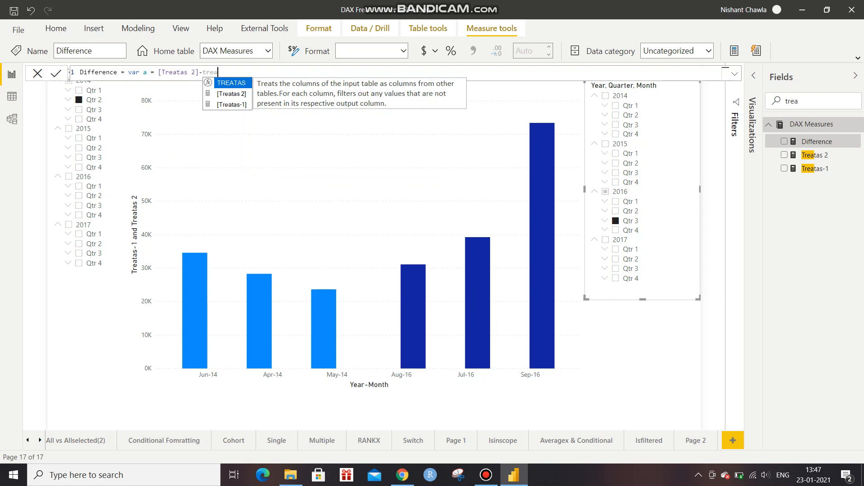
{"action": "key", "text": "Down"}
{"action": "key", "text": "Down"}
{"action": "key", "text": "Tab"}
Complete the Difference measure with return DIVIDE(a,[Treatas-1]) and commit the formula.
{"action": "type", "text": "return"}
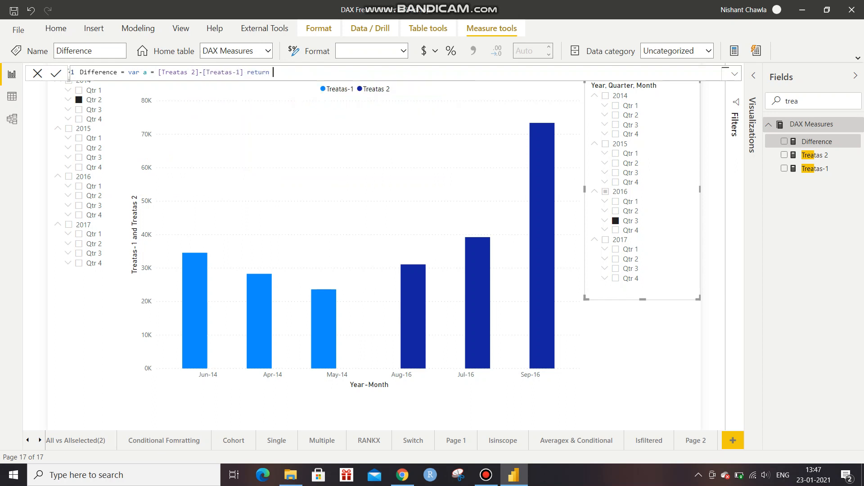
{"action": "type", "text": " divi"}
{"action": "key", "text": "Tab"}
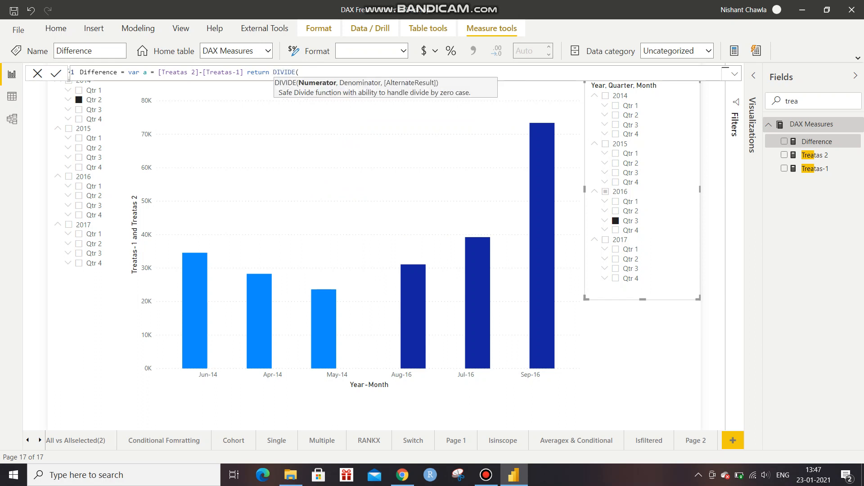
{"action": "type", "text": "a,"}
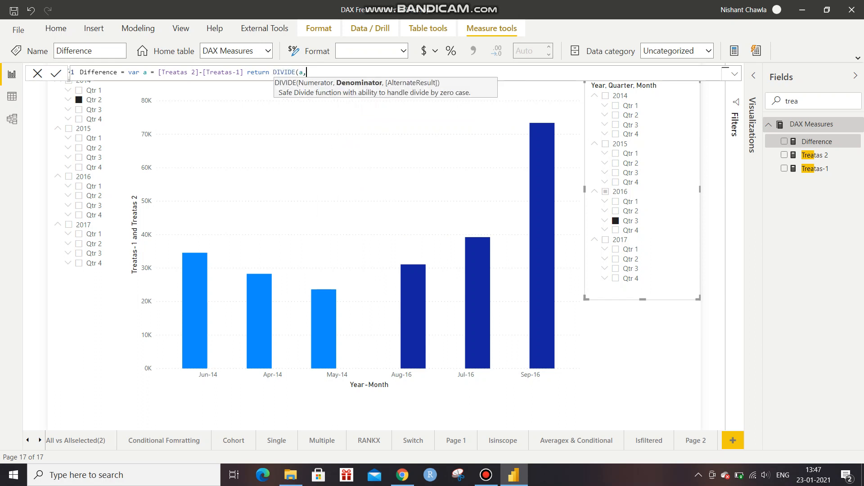
{"action": "type", "text": "trea"}
{"action": "key", "text": "Down"}
{"action": "key", "text": "Down"}
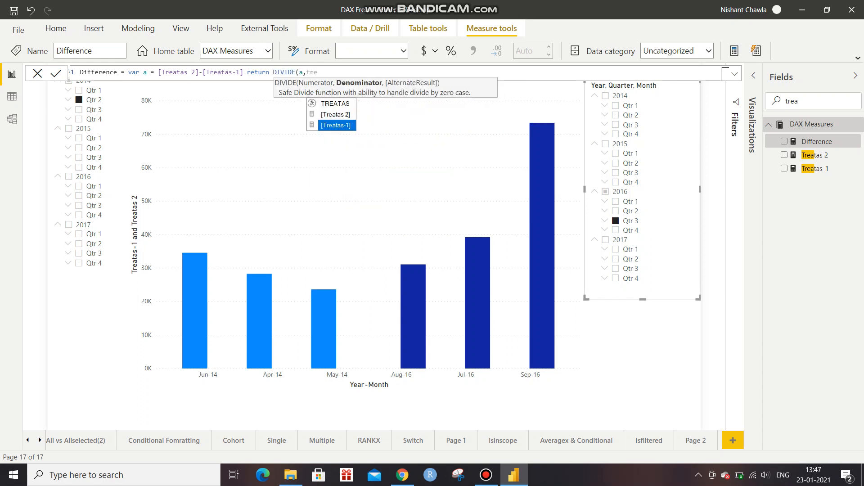
{"action": "key", "text": "Tab"}
{"action": "type", "text": ")"}
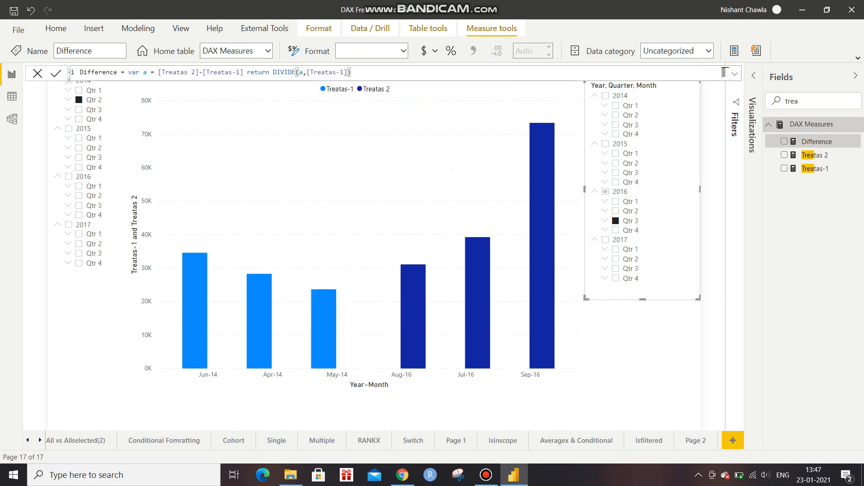
{"action": "key", "text": "Return"}
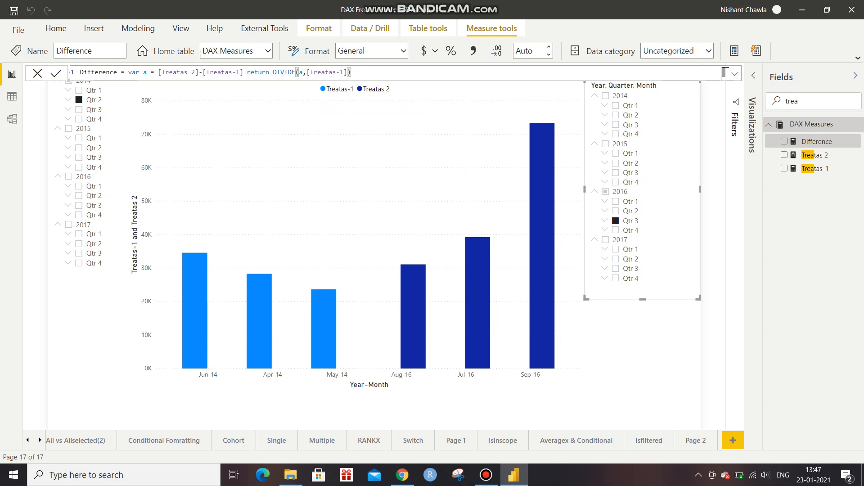
Add the Difference measure to a new visual on the report page and format the measure as a percentage.
{"action": "left_click", "coordinate": [342, 411]}
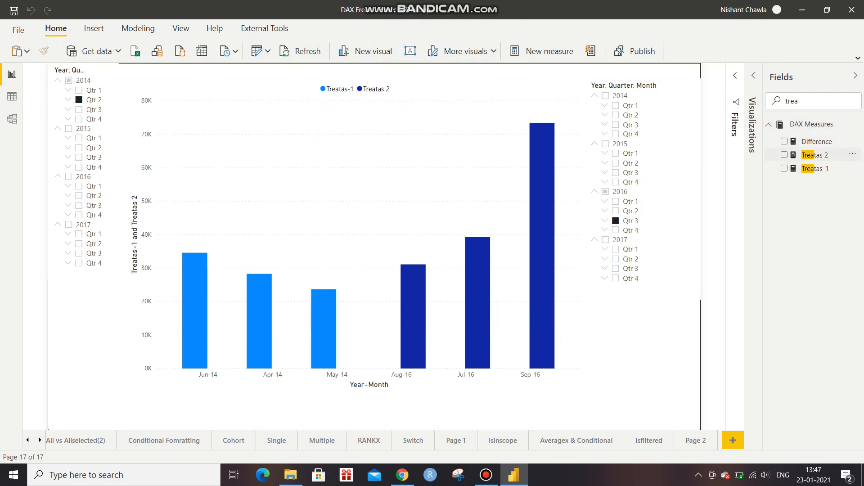
{"action": "left_click", "coordinate": [784, 142]}
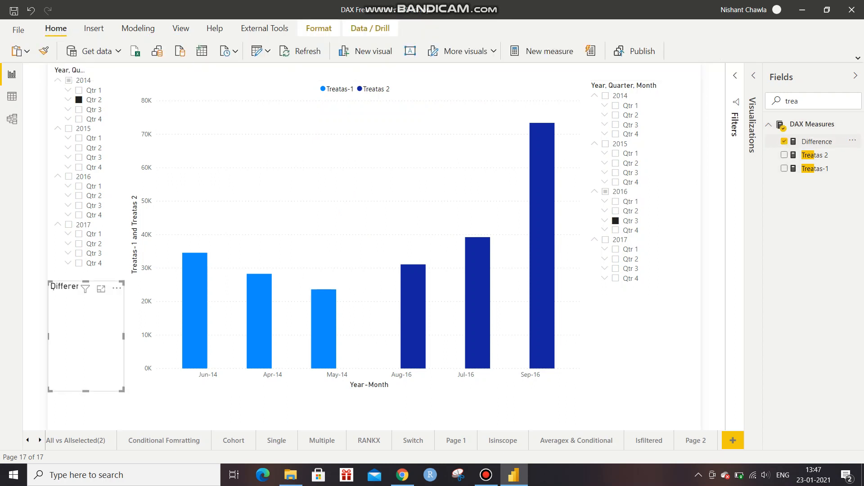
{"action": "left_click", "coordinate": [817, 141]}
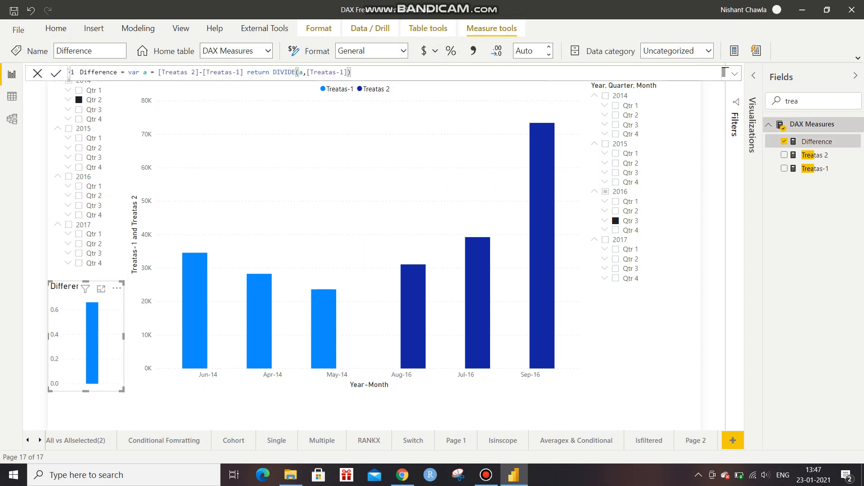
{"action": "left_click", "coordinate": [450, 51]}
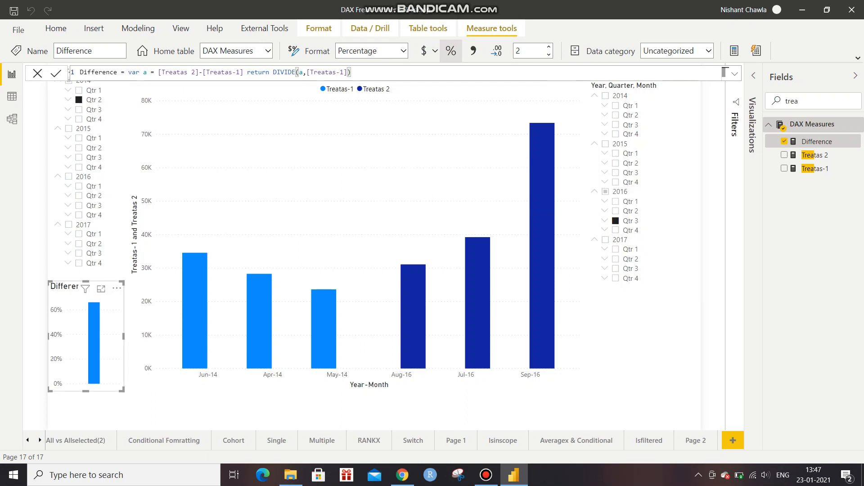
Convert the Difference visual to a card, enlarge it to fit the full percentage, and place it over the upper middle of the sales chart.
{"action": "left_click", "coordinate": [751, 125]}
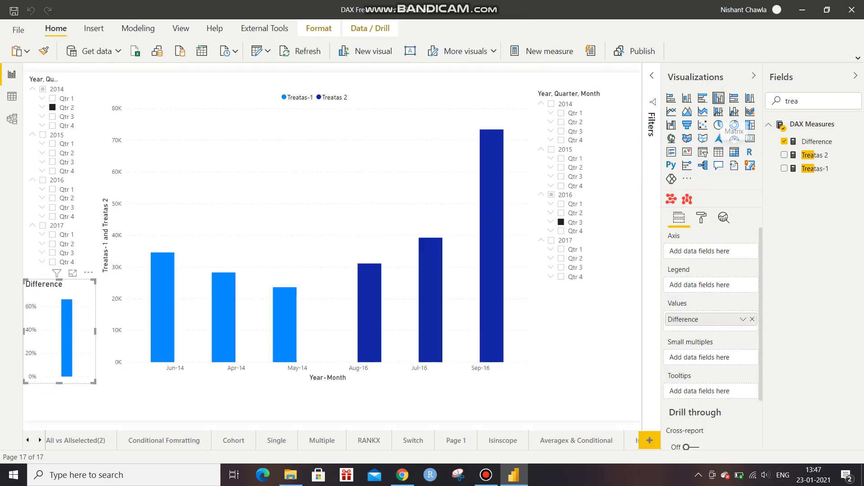
{"action": "left_click", "coordinate": [750, 124]}
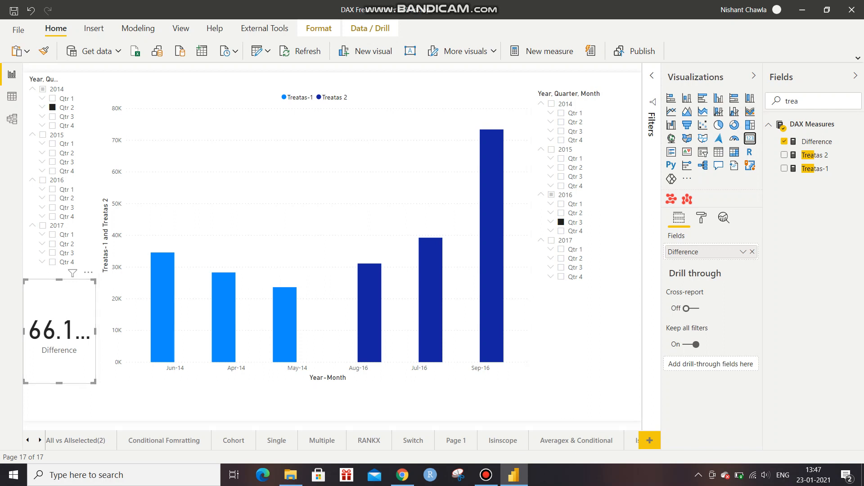
{"action": "left_click_drag", "start_coordinate": [94, 382], "coordinate": [203, 388]}
{"action": "left_click_drag", "start_coordinate": [116, 315], "coordinate": [314, 140]}
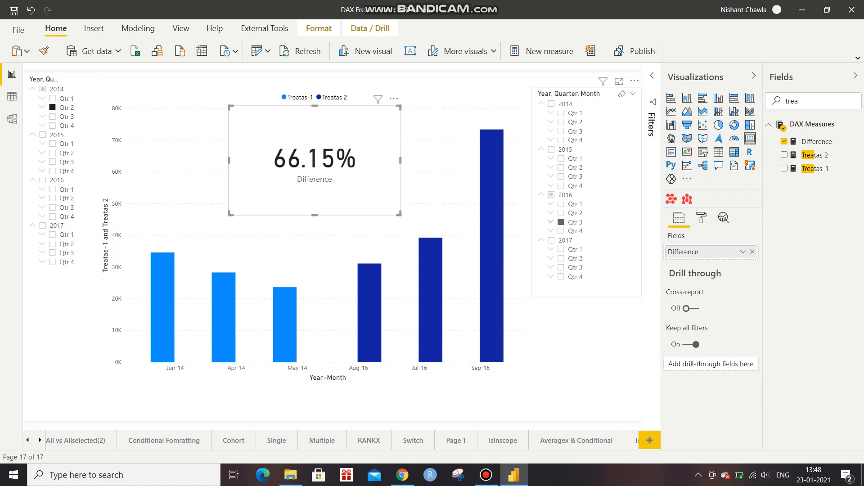
Add the Difference measure to the sales chart and convert it to a line and clustered column chart with Difference as the line value.
{"action": "left_click", "coordinate": [451, 180]}
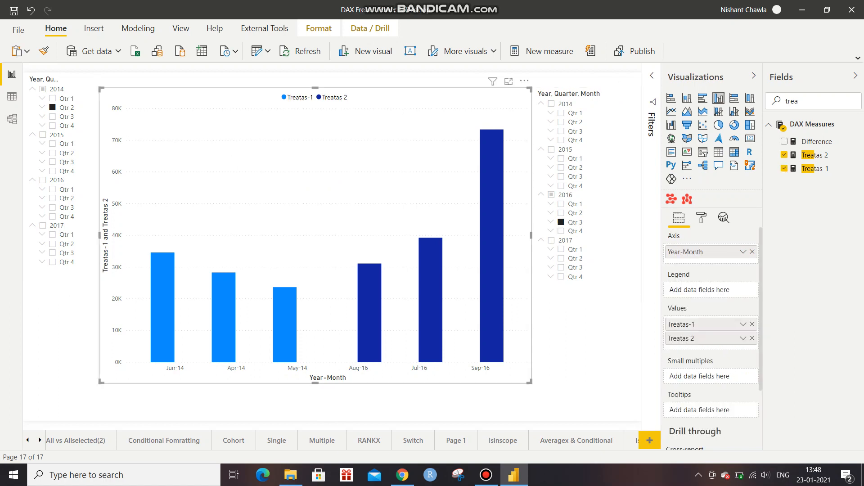
{"action": "left_click_drag", "start_coordinate": [817, 141], "coordinate": [675, 345]}
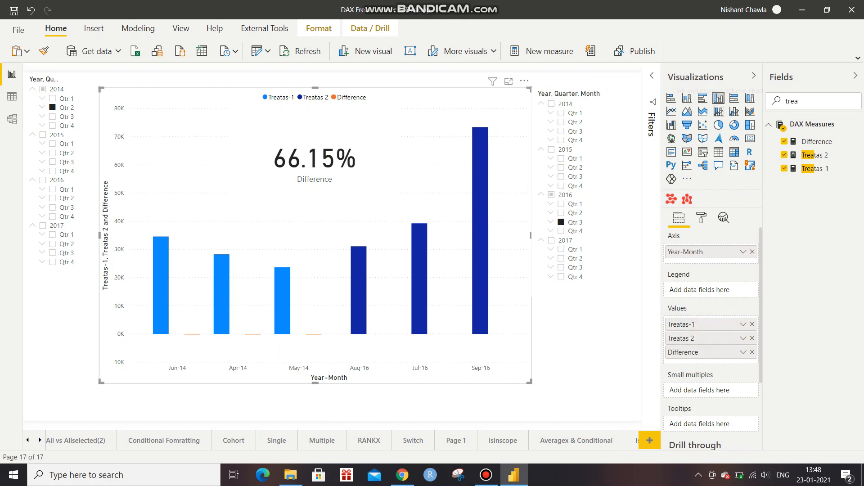
{"action": "left_click", "coordinate": [734, 112]}
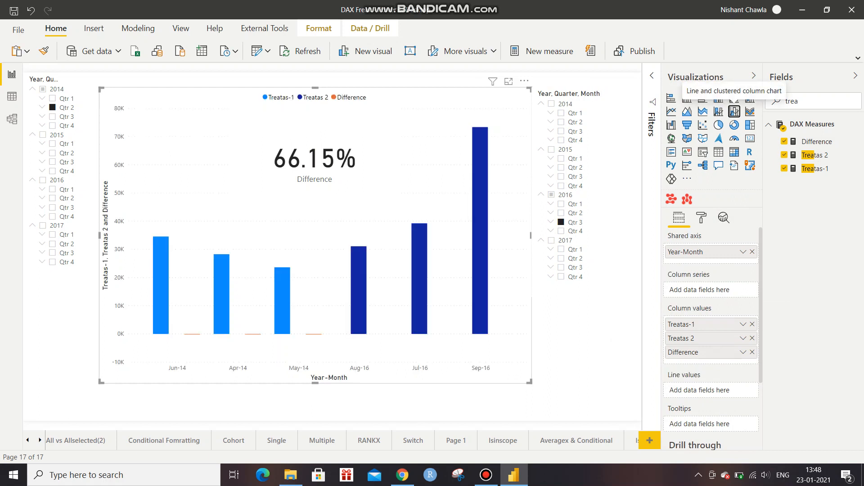
{"action": "left_click_drag", "start_coordinate": [688, 352], "coordinate": [696, 389]}
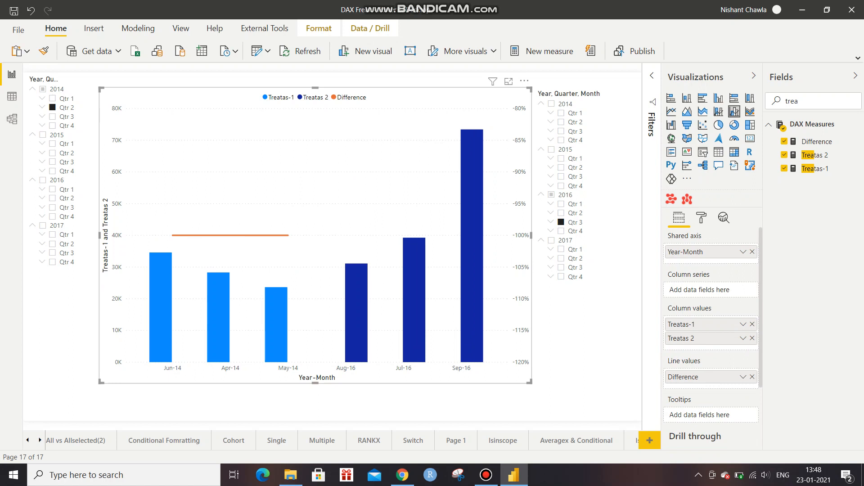
{"action": "mouse_move", "coordinate": [204, 235]}
{"action": "left_click", "coordinate": [584, 331]}
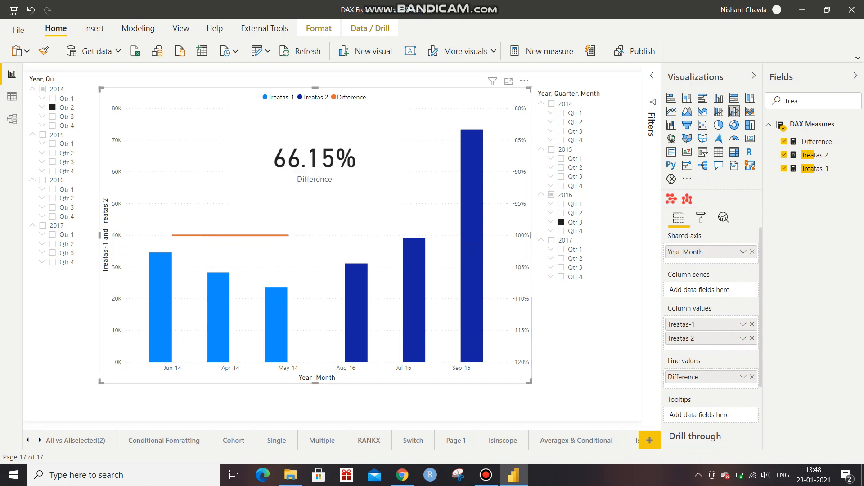
Remove Difference from the sales chart's line values and shrink the Difference card over the chart.
{"action": "left_click", "coordinate": [752, 377]}
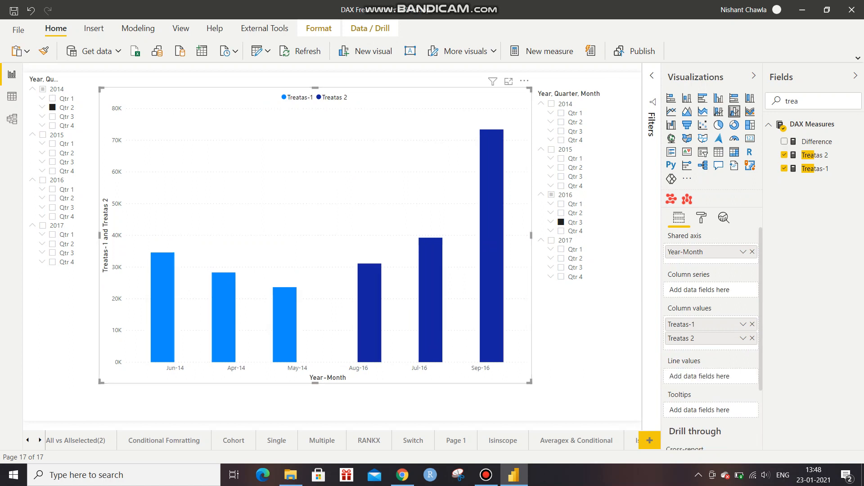
{"action": "left_click", "coordinate": [586, 336]}
{"action": "left_click", "coordinate": [333, 158]}
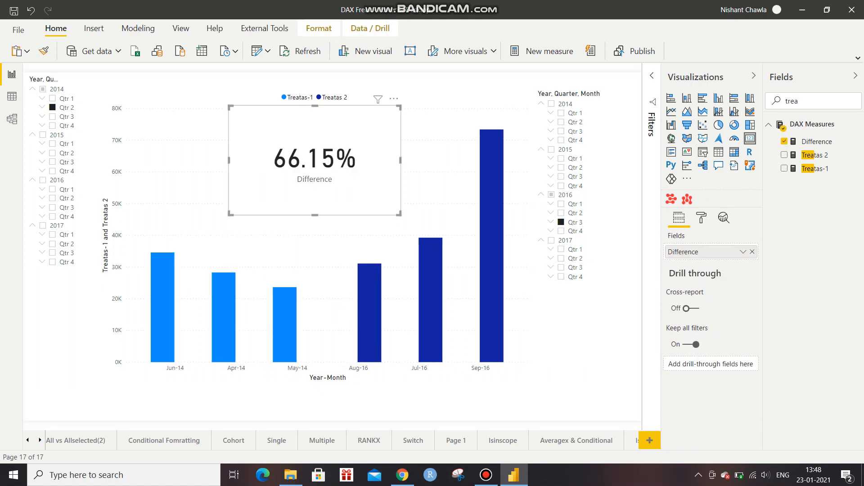
{"action": "left_click_drag", "start_coordinate": [399, 214], "coordinate": [322, 166]}
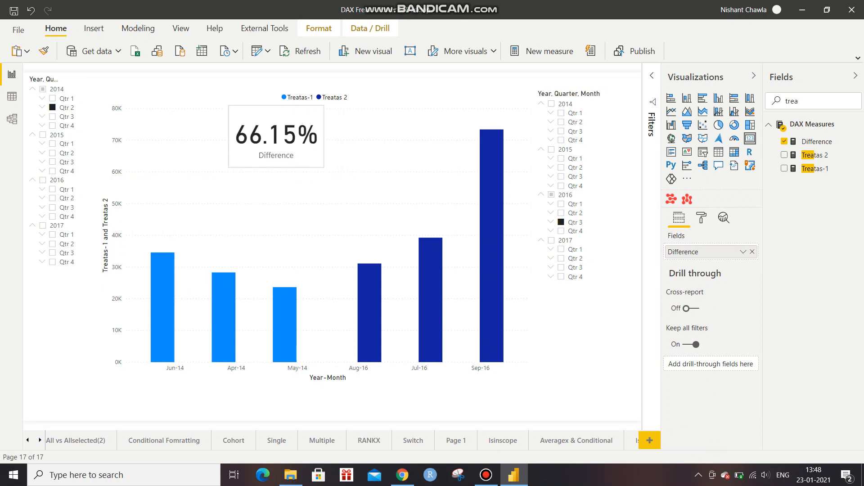
Try the Difference measure as a tooltip field of the sales chart and remove it again.
{"action": "left_click", "coordinate": [365, 175]}
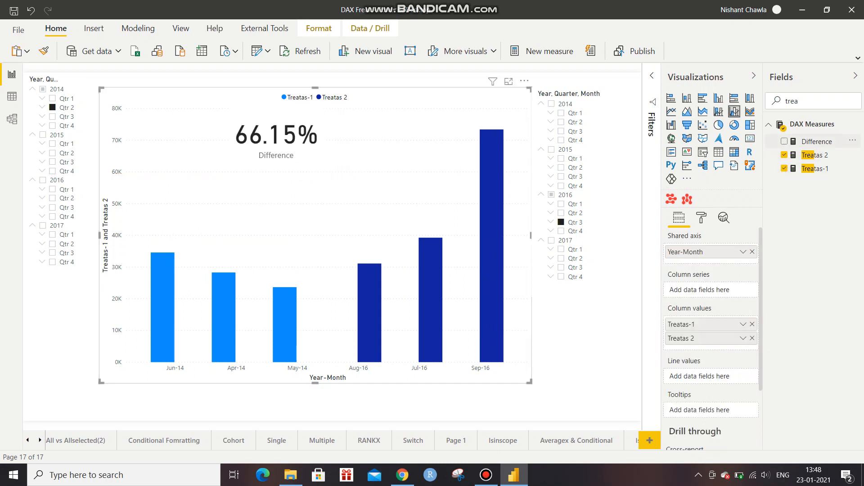
{"action": "left_click_drag", "start_coordinate": [817, 141], "coordinate": [704, 409]}
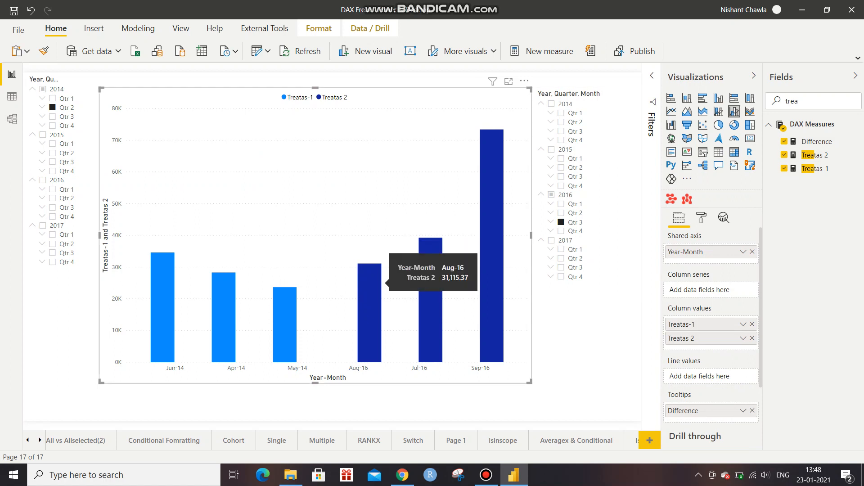
{"action": "left_click", "coordinate": [329, 403]}
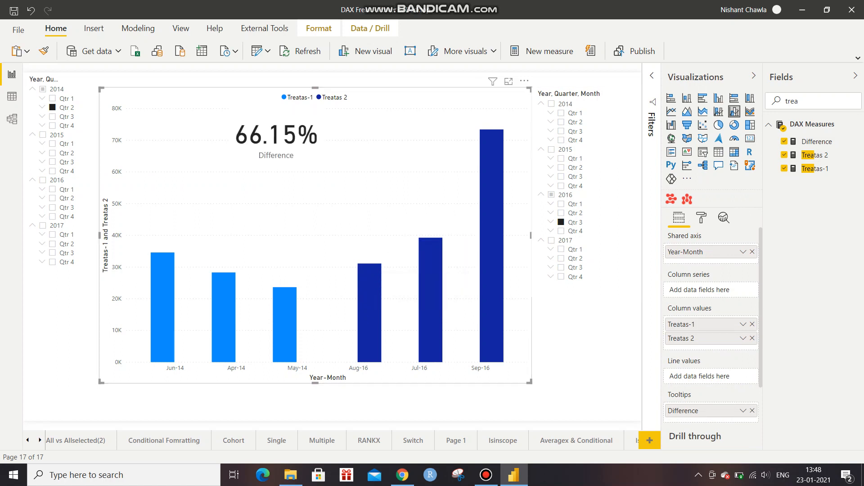
{"action": "left_click", "coordinate": [752, 411]}
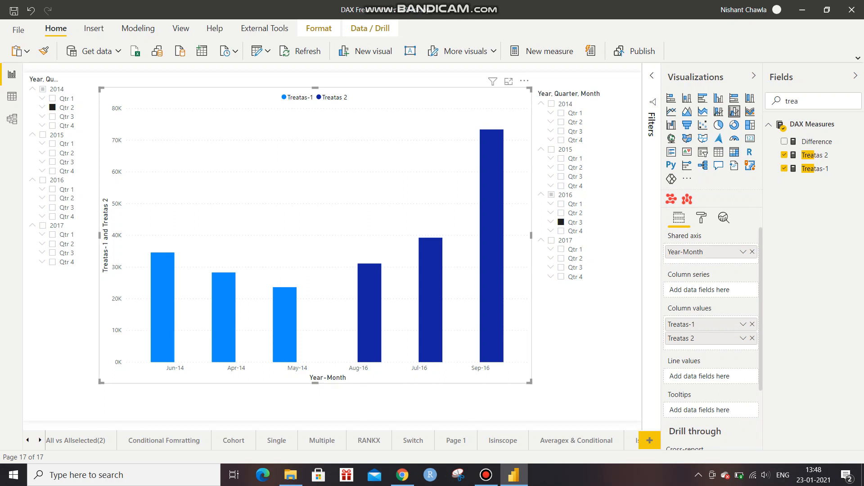
{"action": "left_click", "coordinate": [39, 440]}
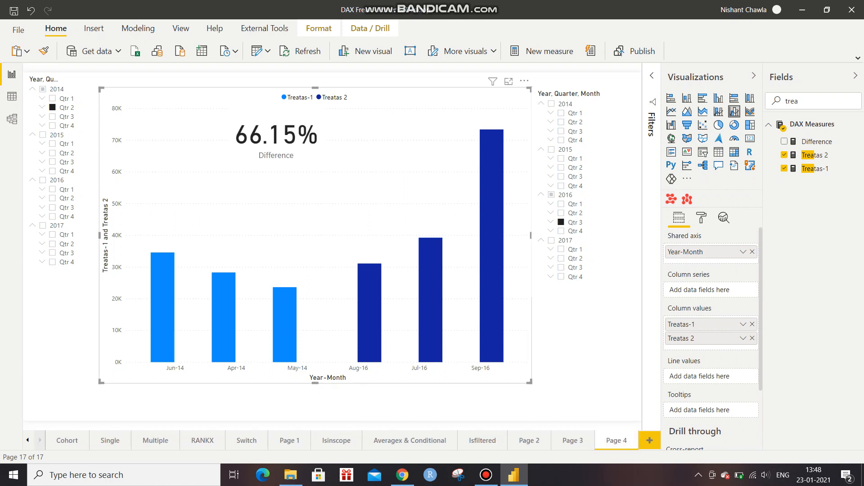
{"action": "left_click", "coordinate": [581, 344]}
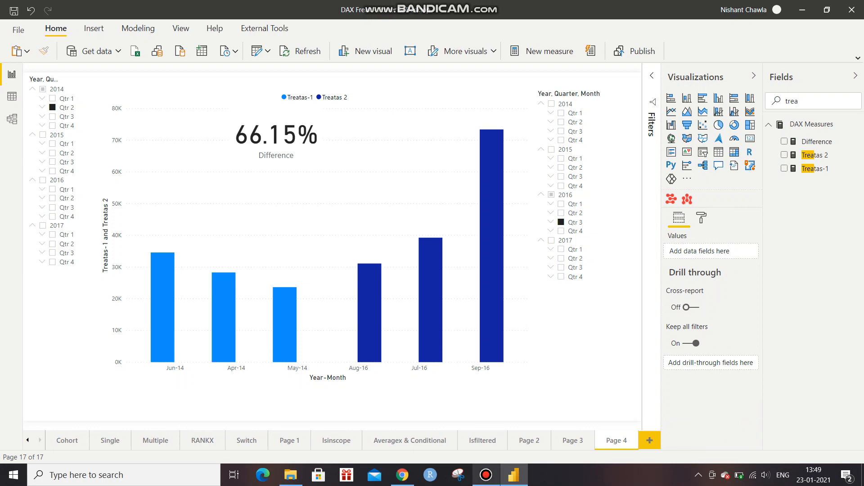
{"action": "mouse_move", "coordinate": [486, 475]}
{"action": "left_click", "coordinate": [487, 423]}
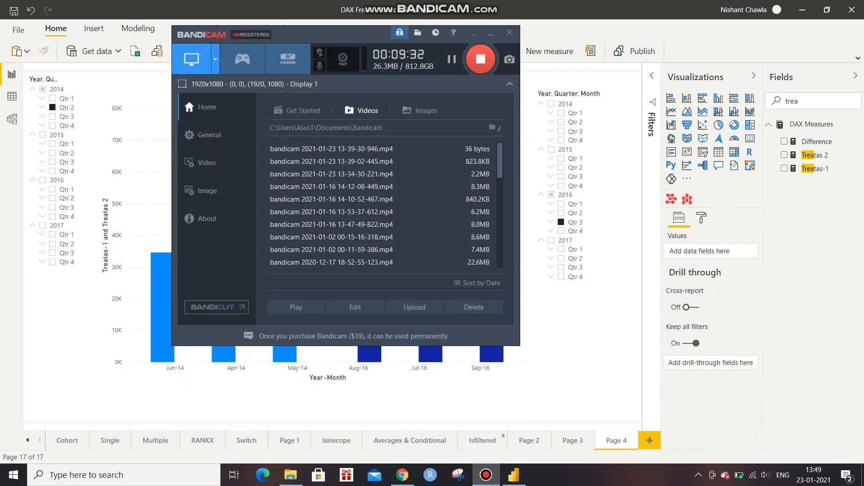